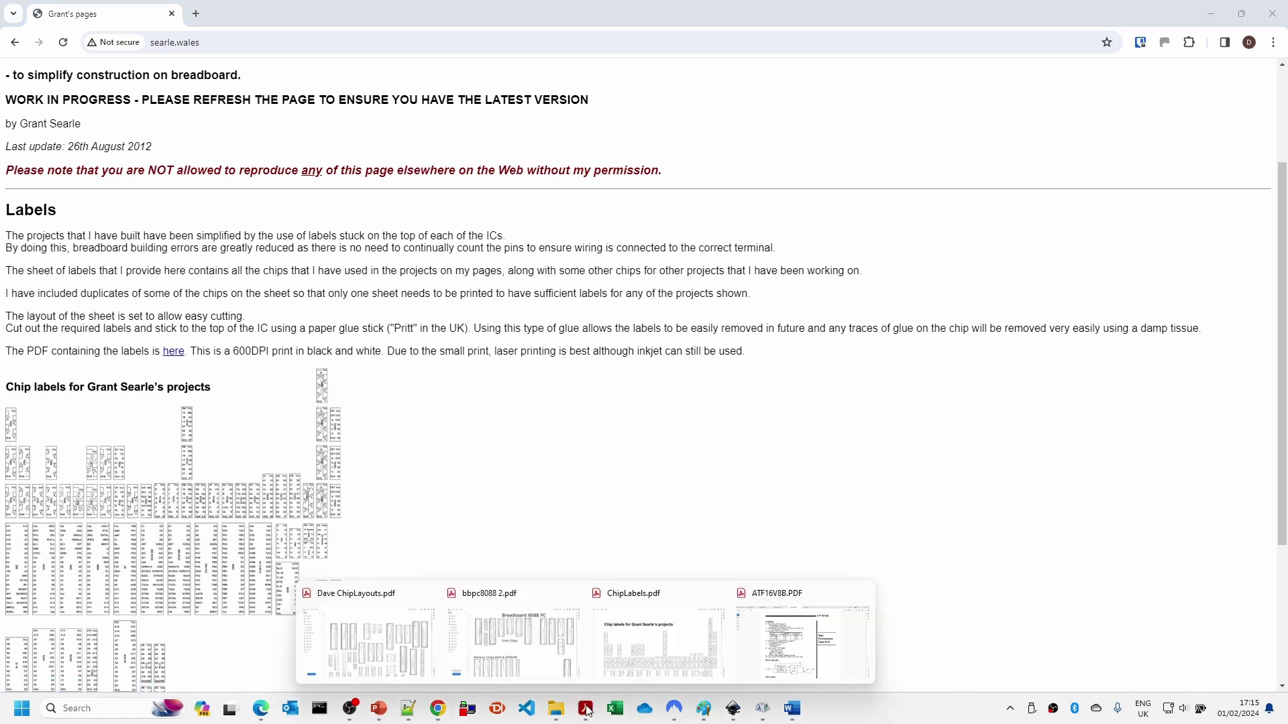
# Step: Switch to ChipLabels.pdf in Acrobat and look through the whole sheet of chip labels
pyautogui.click(661, 644)
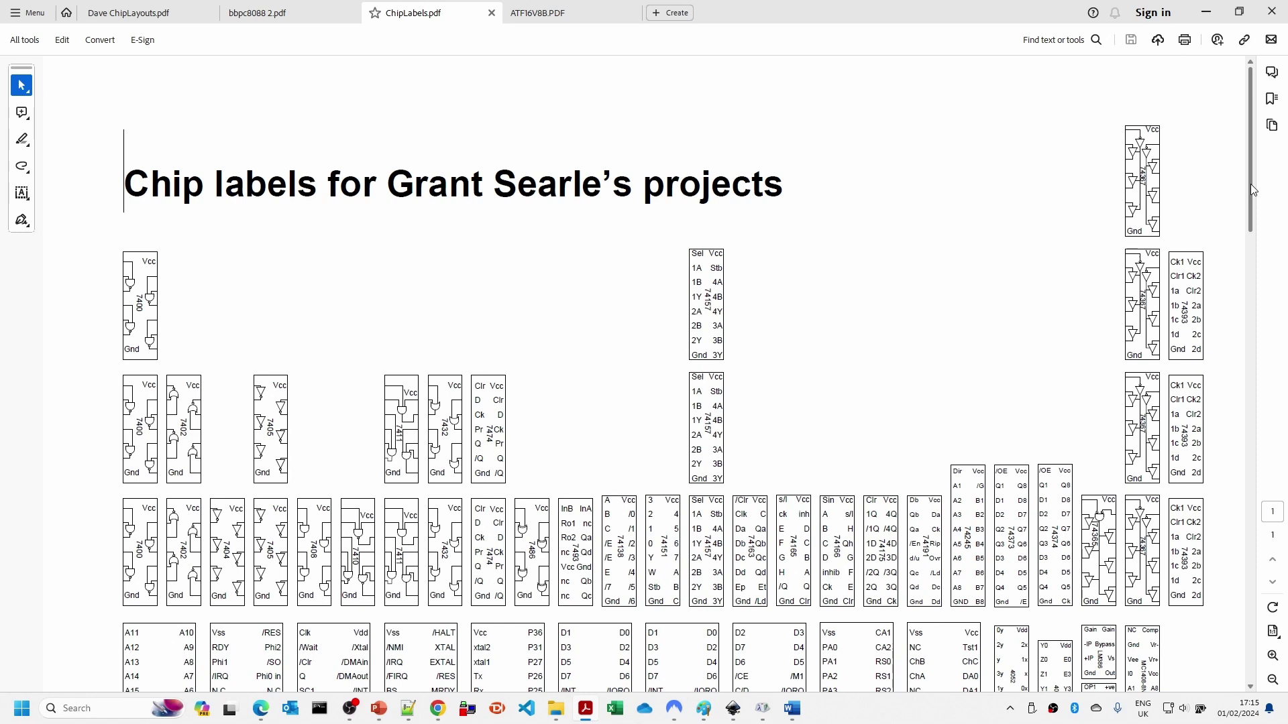
pyautogui.moveTo(1250, 184); pyautogui.dragTo(1272, 363)
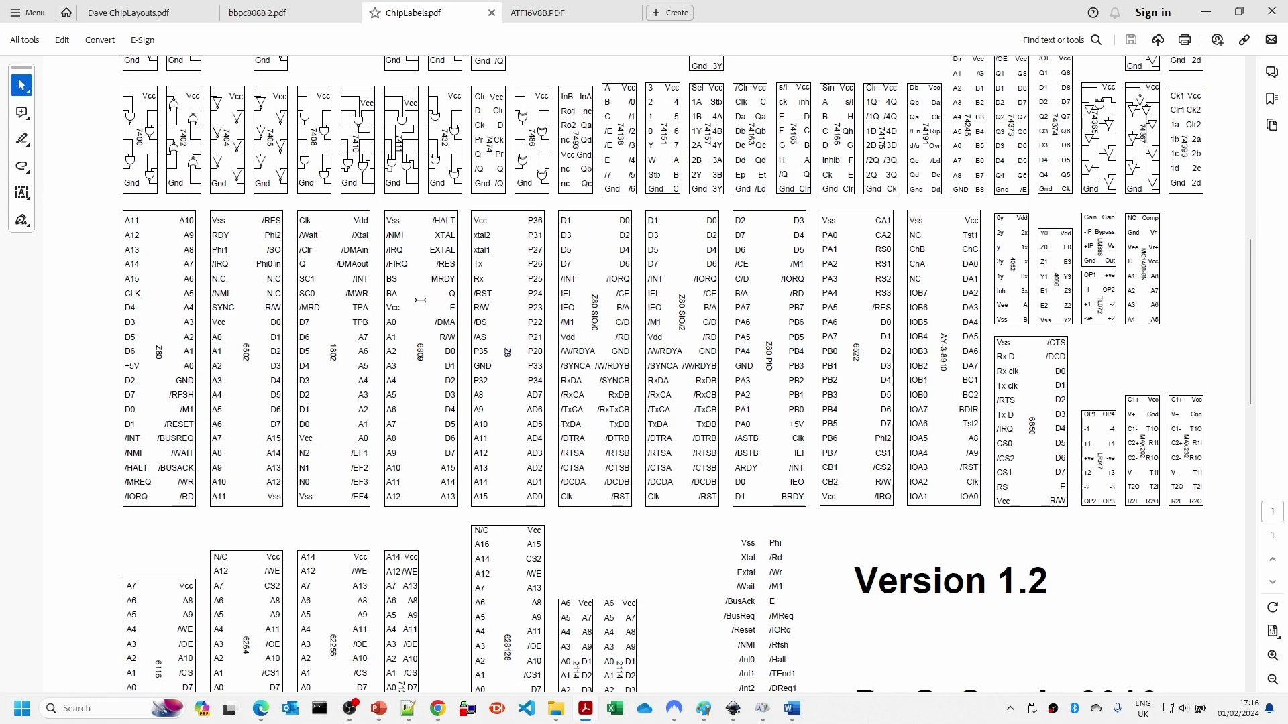
pyautogui.moveTo(1251, 344); pyautogui.dragTo(1241, 572)
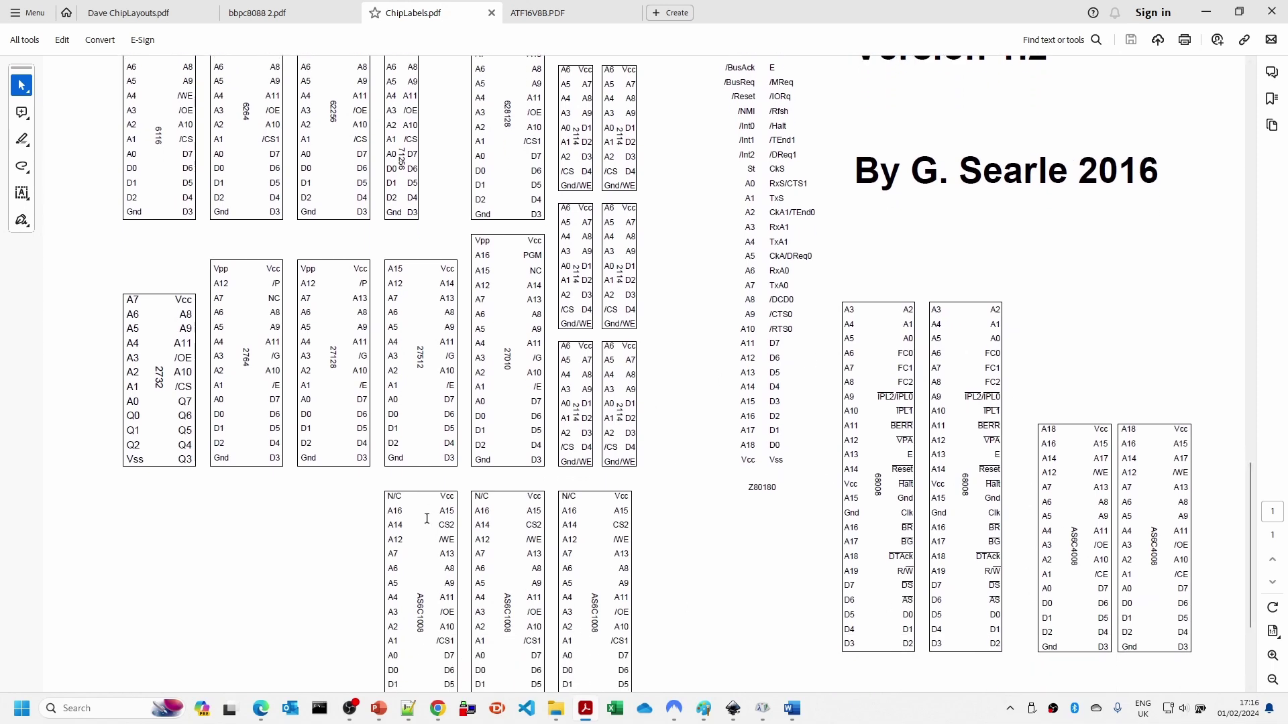
pyautogui.moveTo(1241, 519); pyautogui.dragTo(1236, 143)
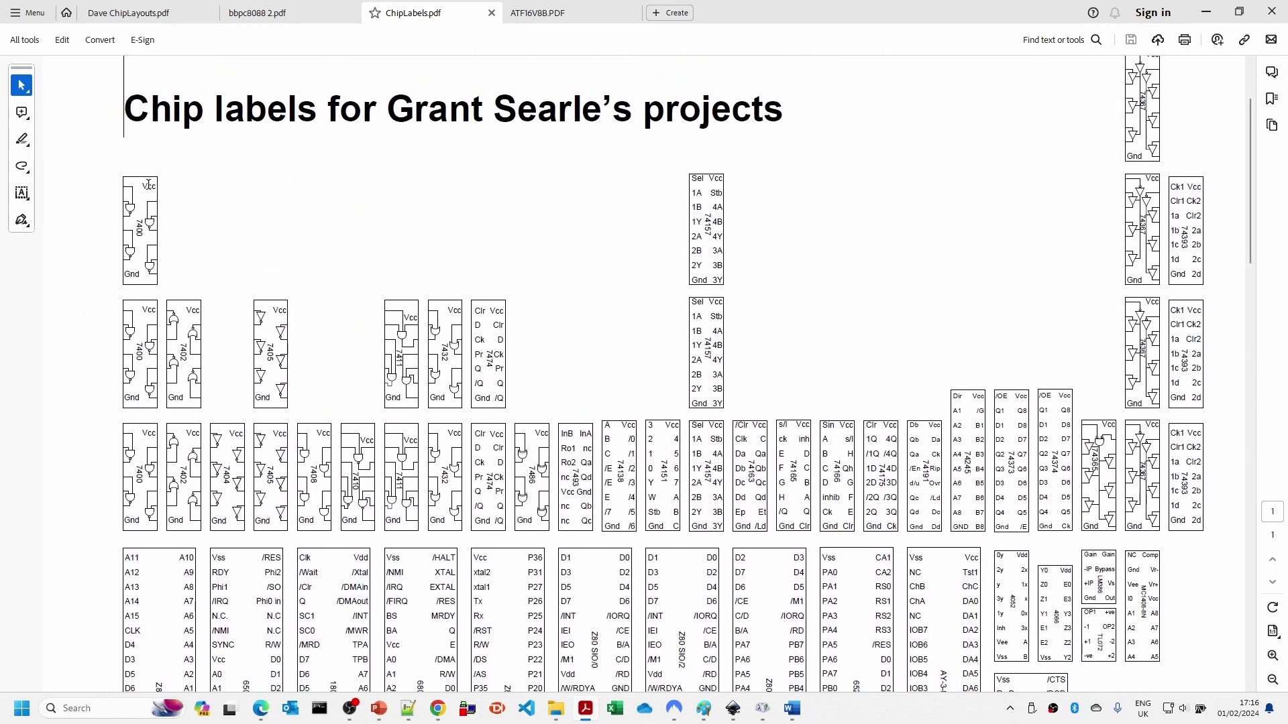
# Step: View the document properties of ChipLabels.pdf to check its title and source application
pyautogui.click(27, 13)
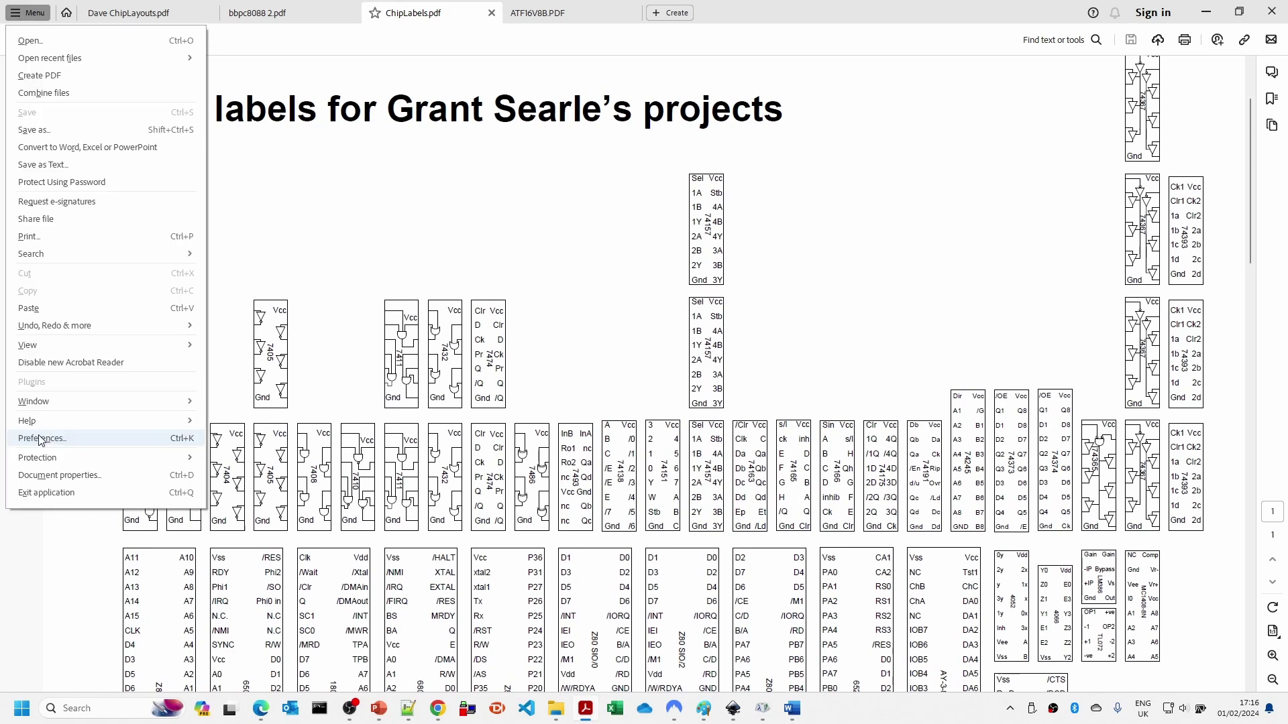
pyautogui.click(41, 475)
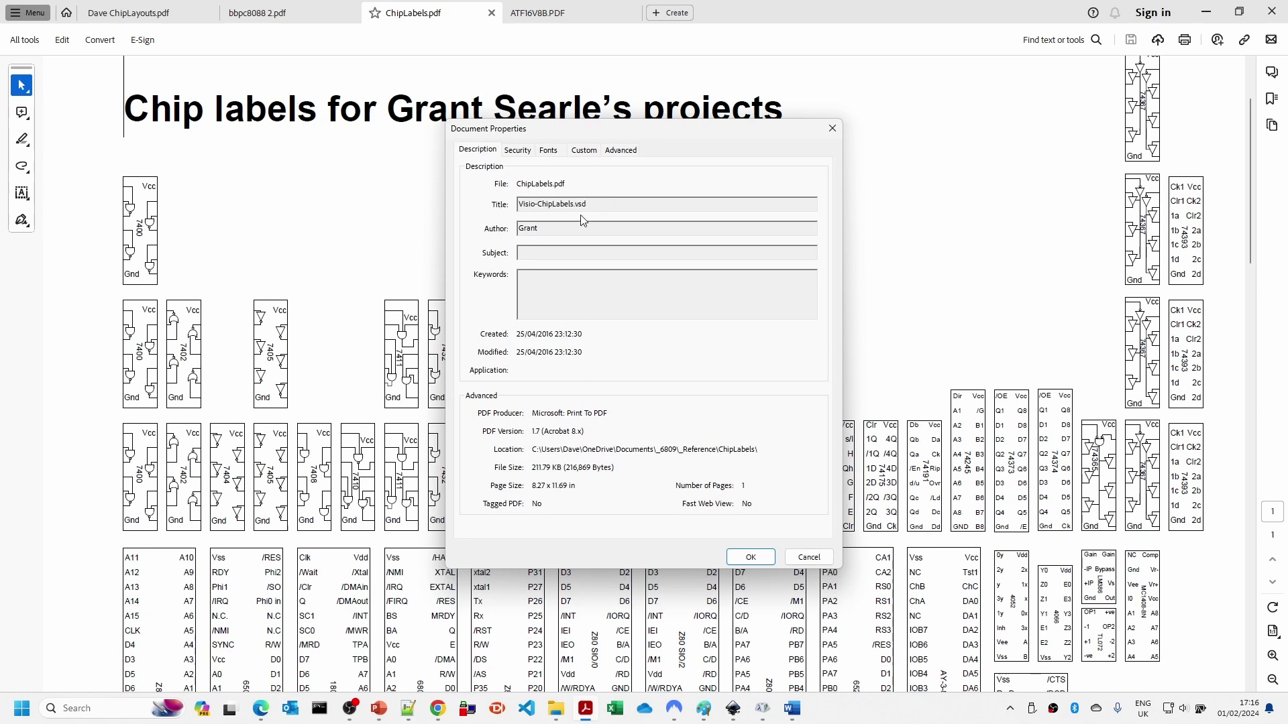
pyautogui.click(798, 558)
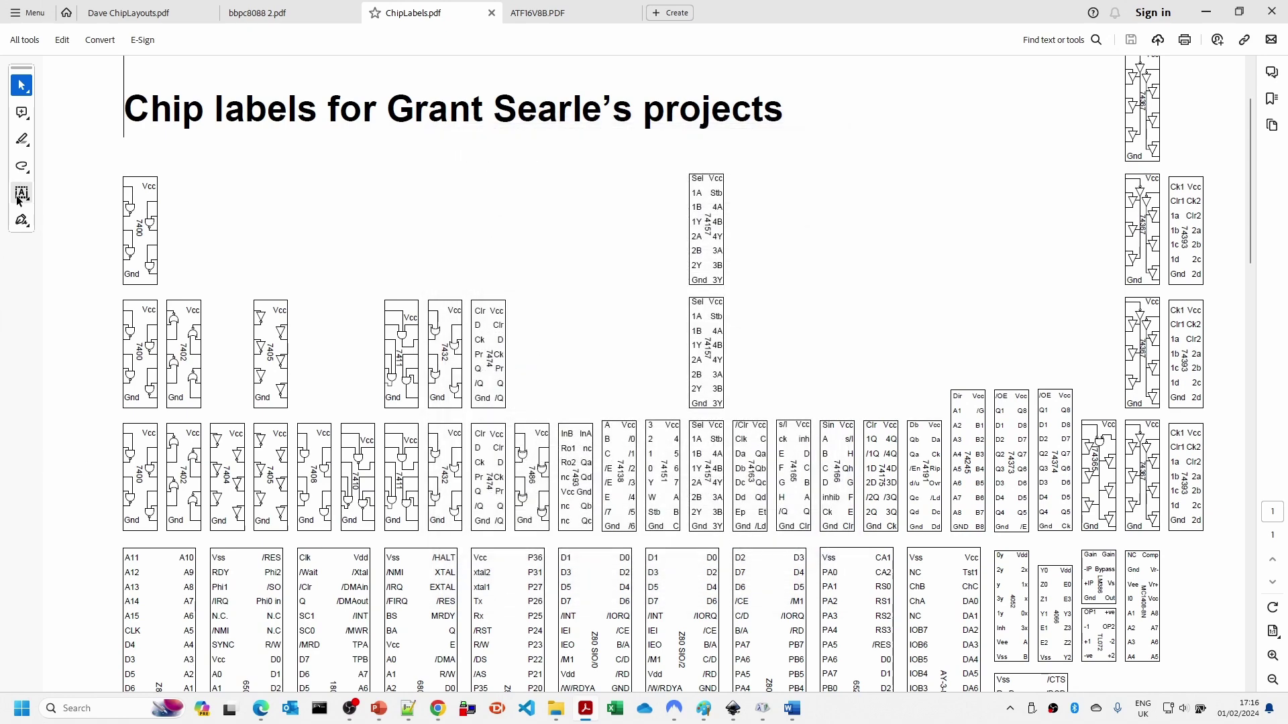
# Step: Look through the custom chip layouts PDF that is already open, from its first row of chips downwards
pyautogui.click(107, 13)
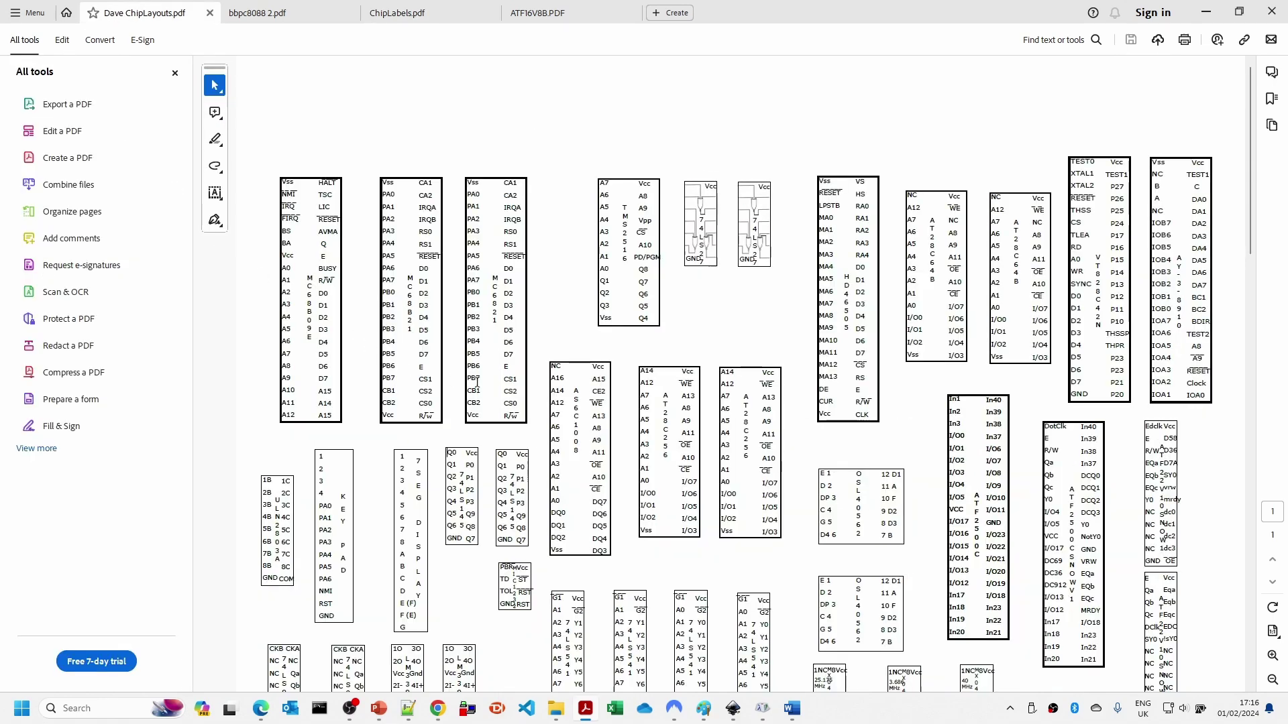
pyautogui.scroll(-5, 573, 403)
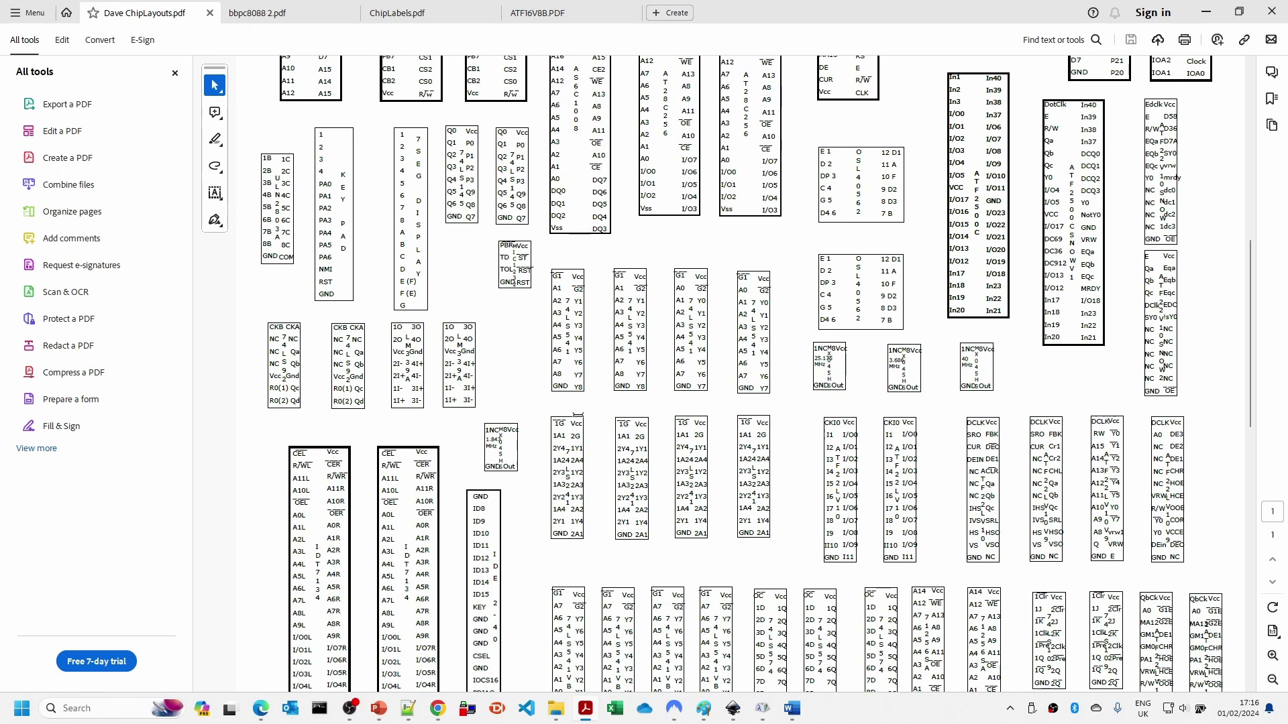
pyautogui.scroll(-2, 578, 414)
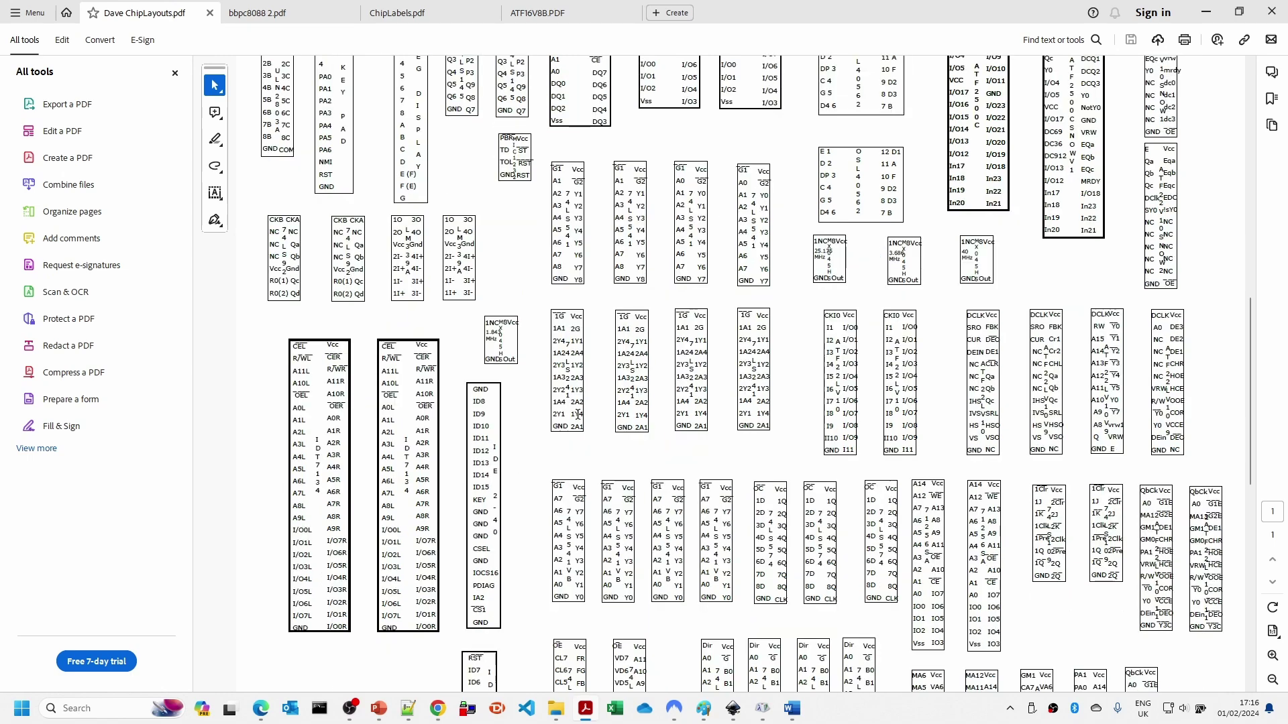
pyautogui.scroll(-4, 578, 416)
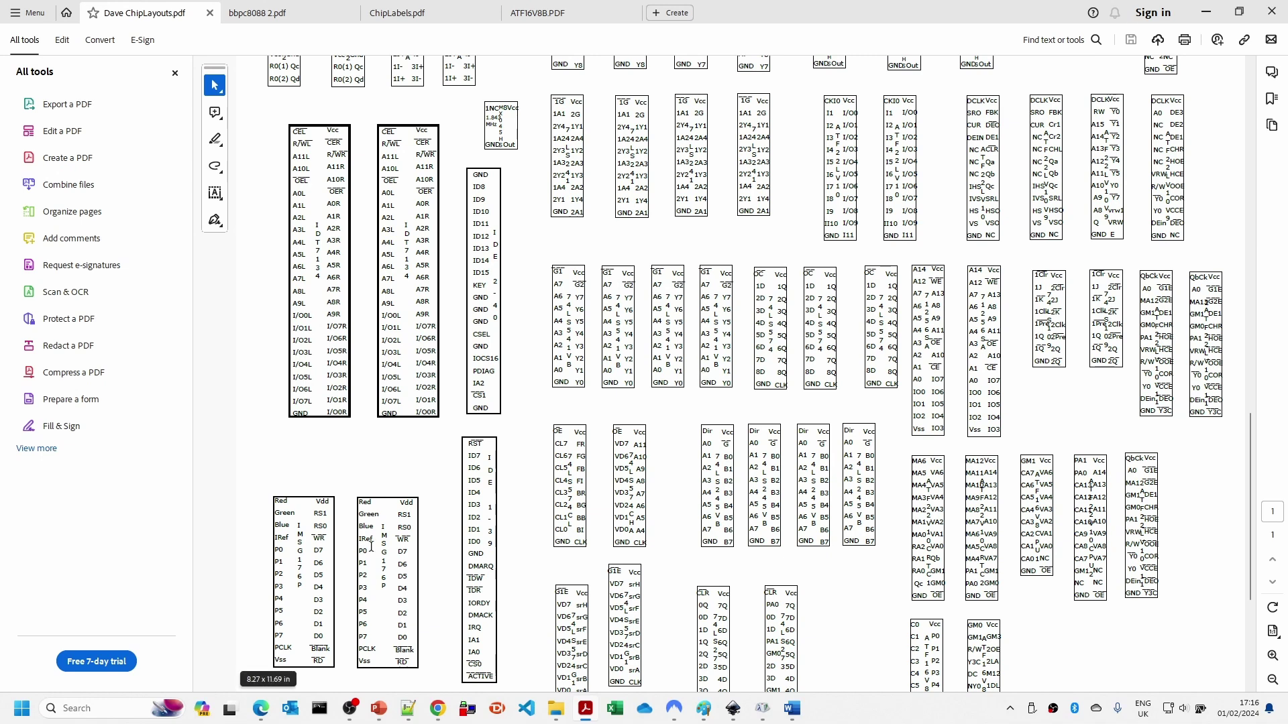
pyautogui.moveTo(1247, 546); pyautogui.dragTo(1265, 398)
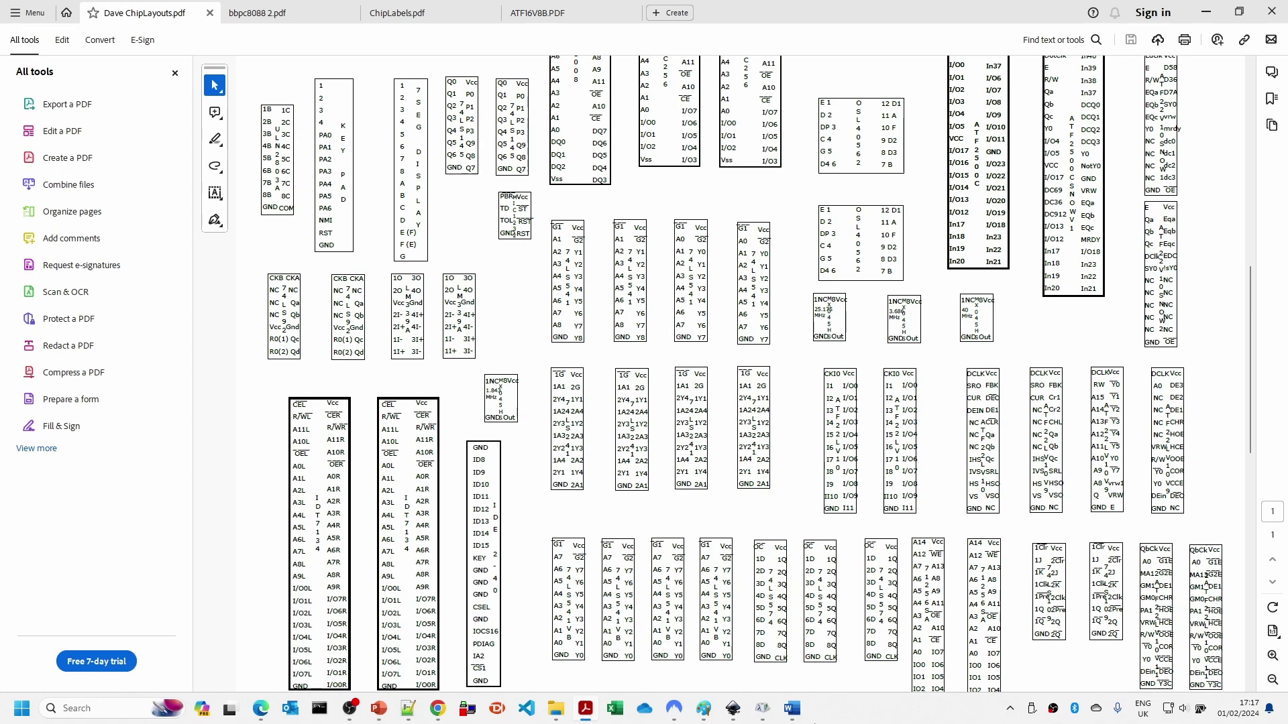
# Step: Switch to Inkscape with 8088 ChipLayouts.svg and view the chip labels under the PLD Programmable Logic Devices heading
pyautogui.click(733, 709)
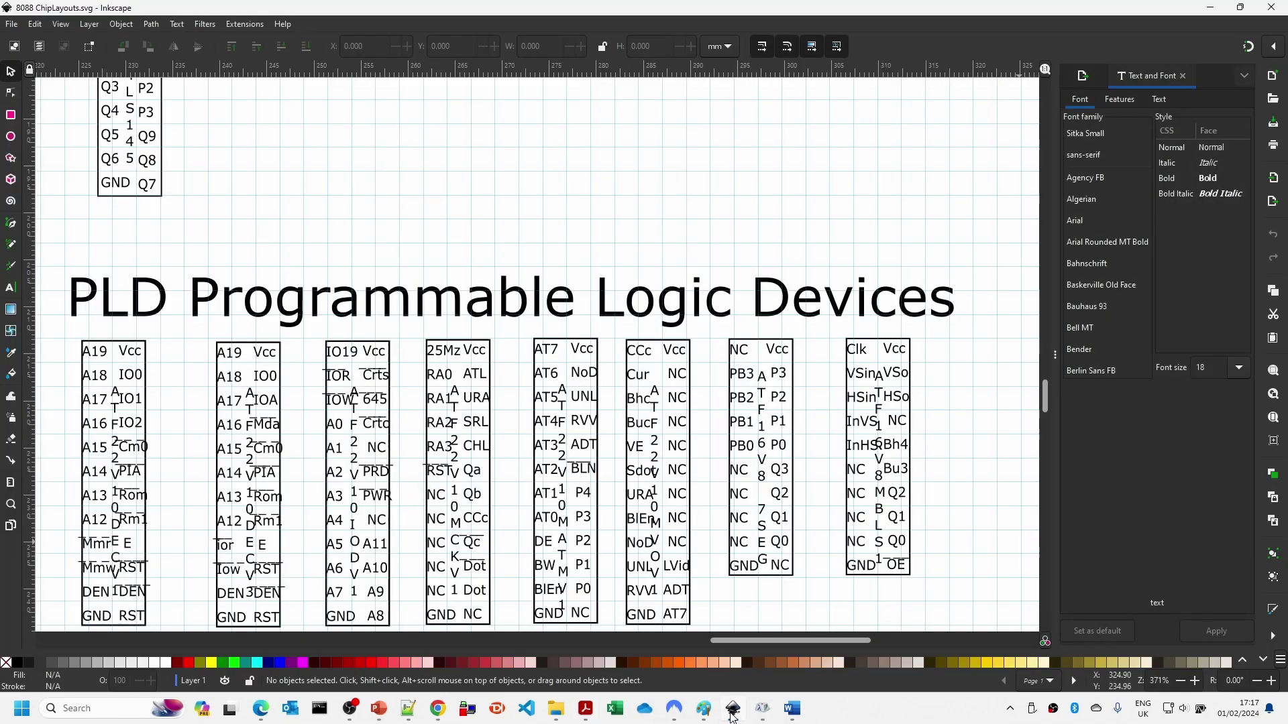
pyautogui.scroll(-1, 463, 312)
pyautogui.scroll(-3, 468, 310)
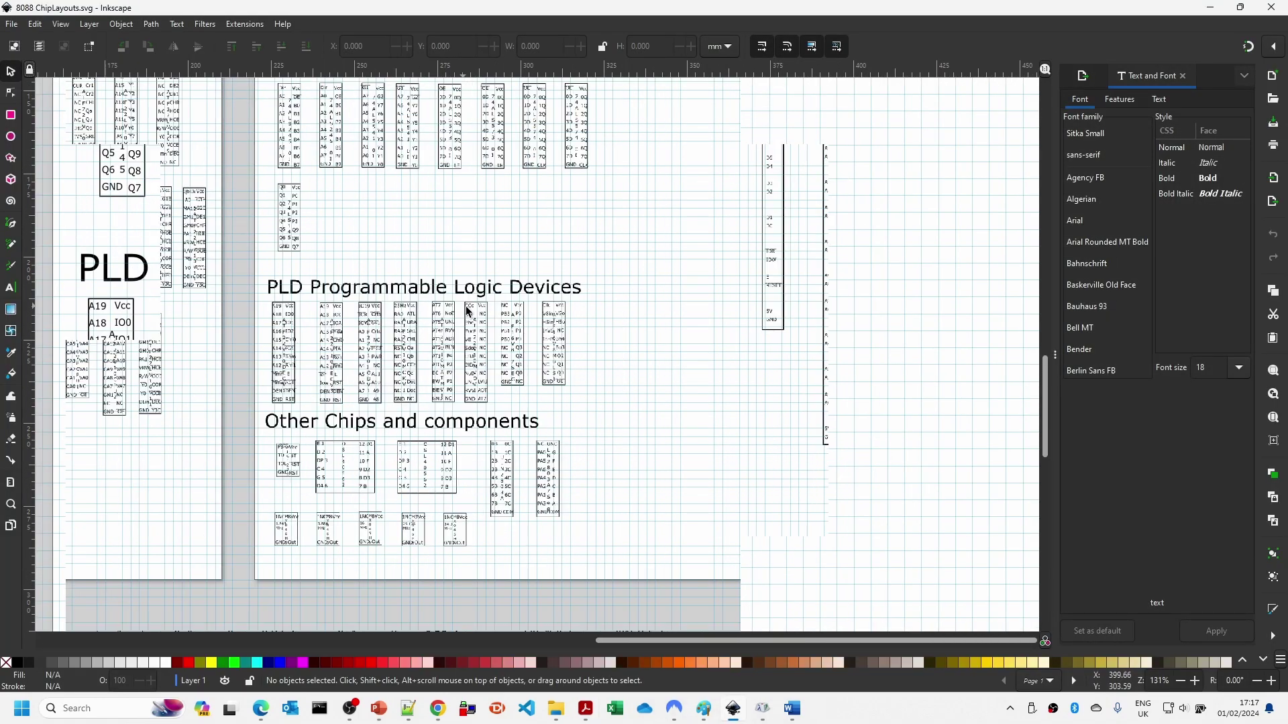
pyautogui.scroll(2, 467, 311)
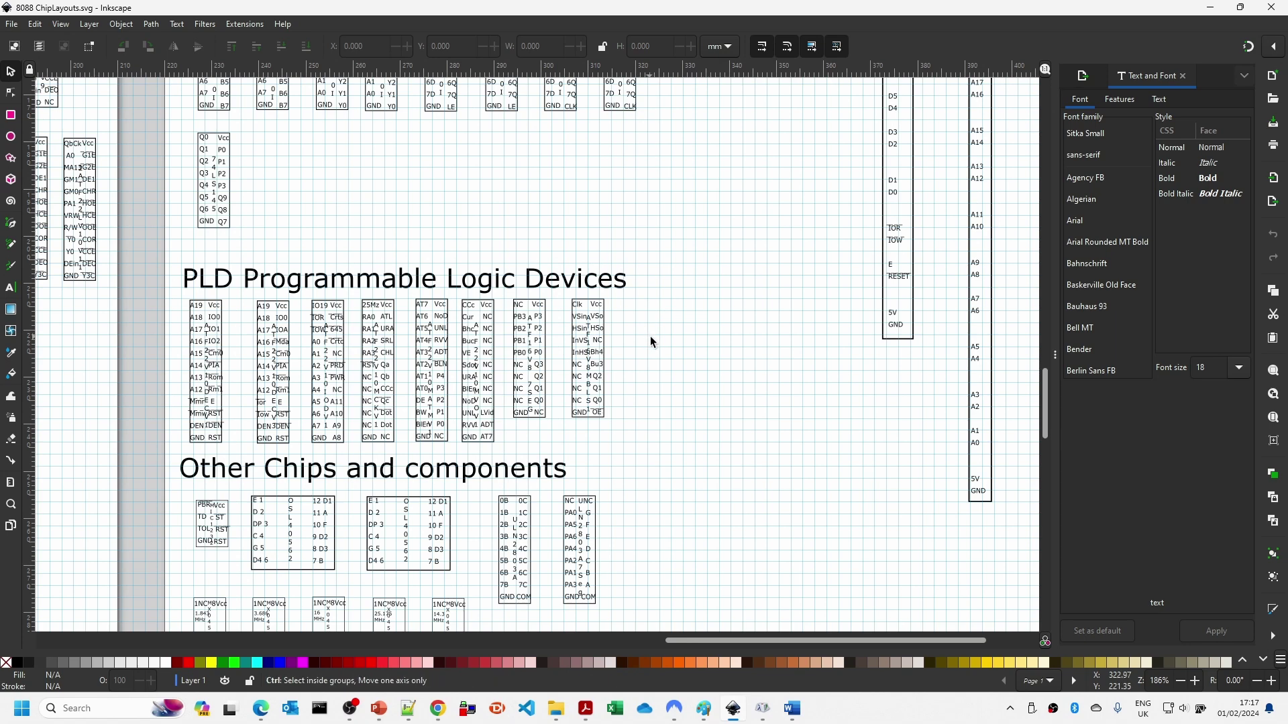
pyautogui.scroll(1, 650, 336)
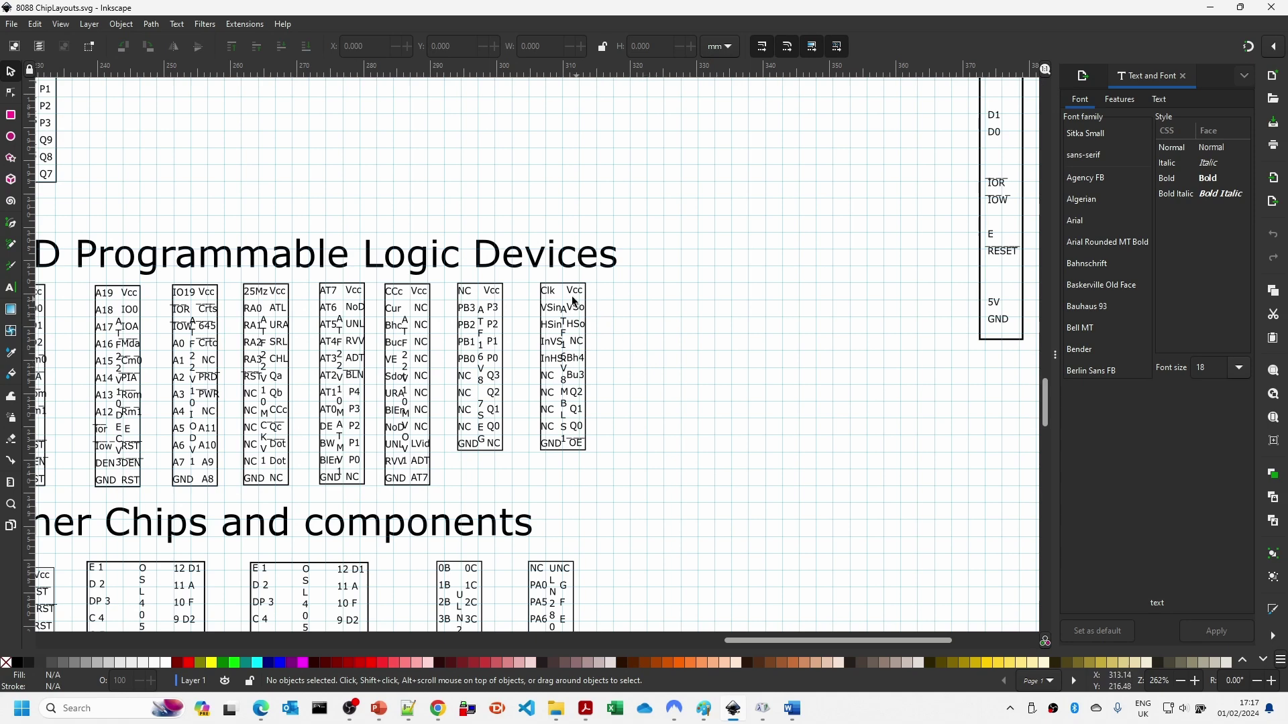
pyautogui.hotkey('ctrl', 'z')
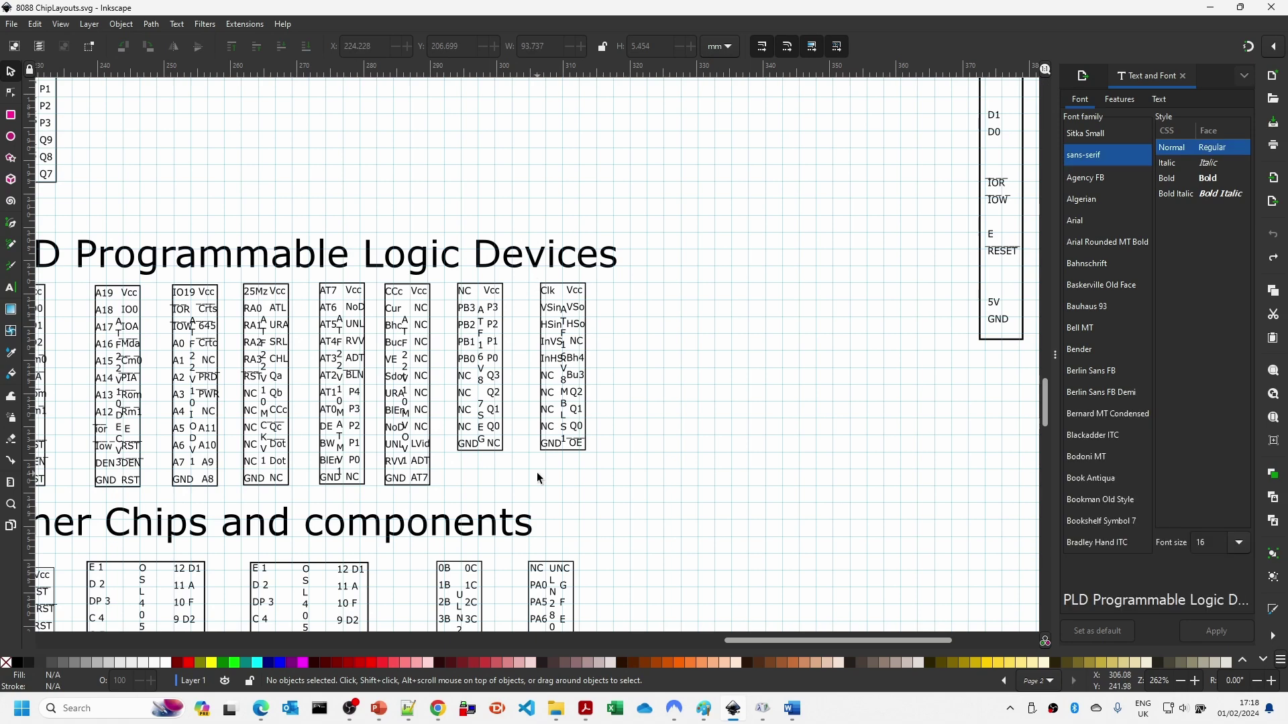
pyautogui.moveTo(536, 476); pyautogui.dragTo(604, 255)
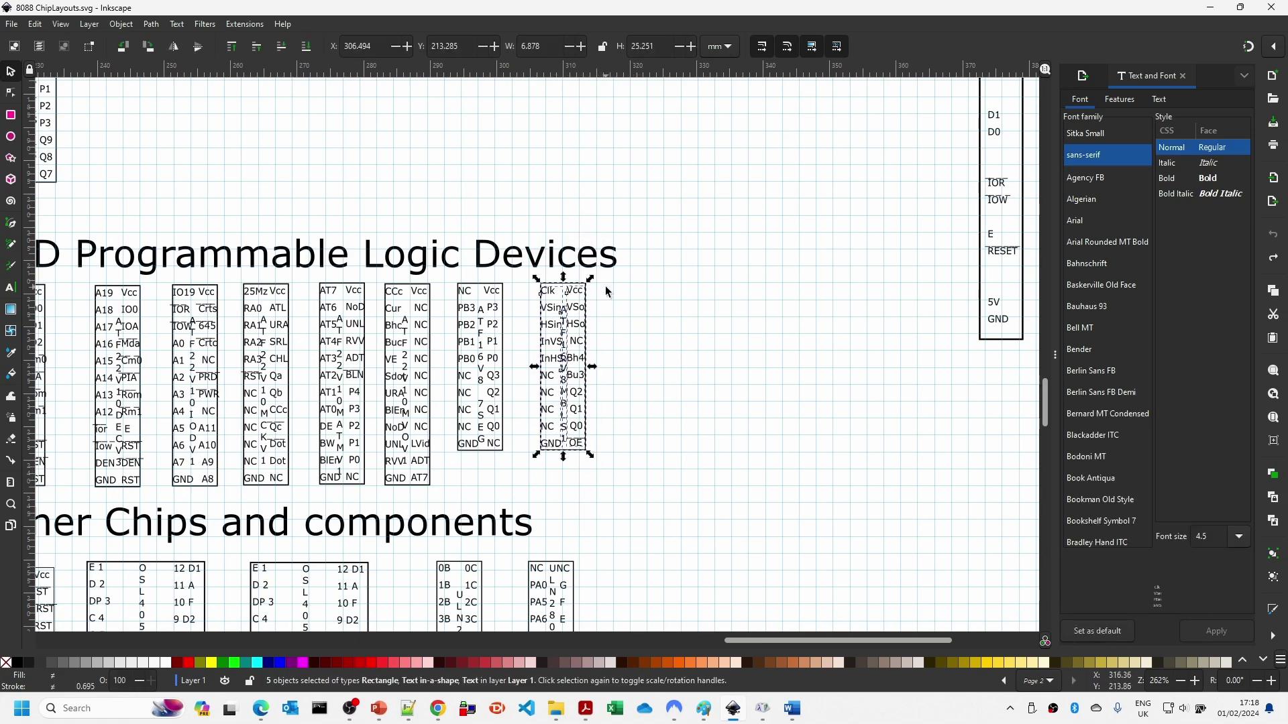
pyautogui.click(121, 25)
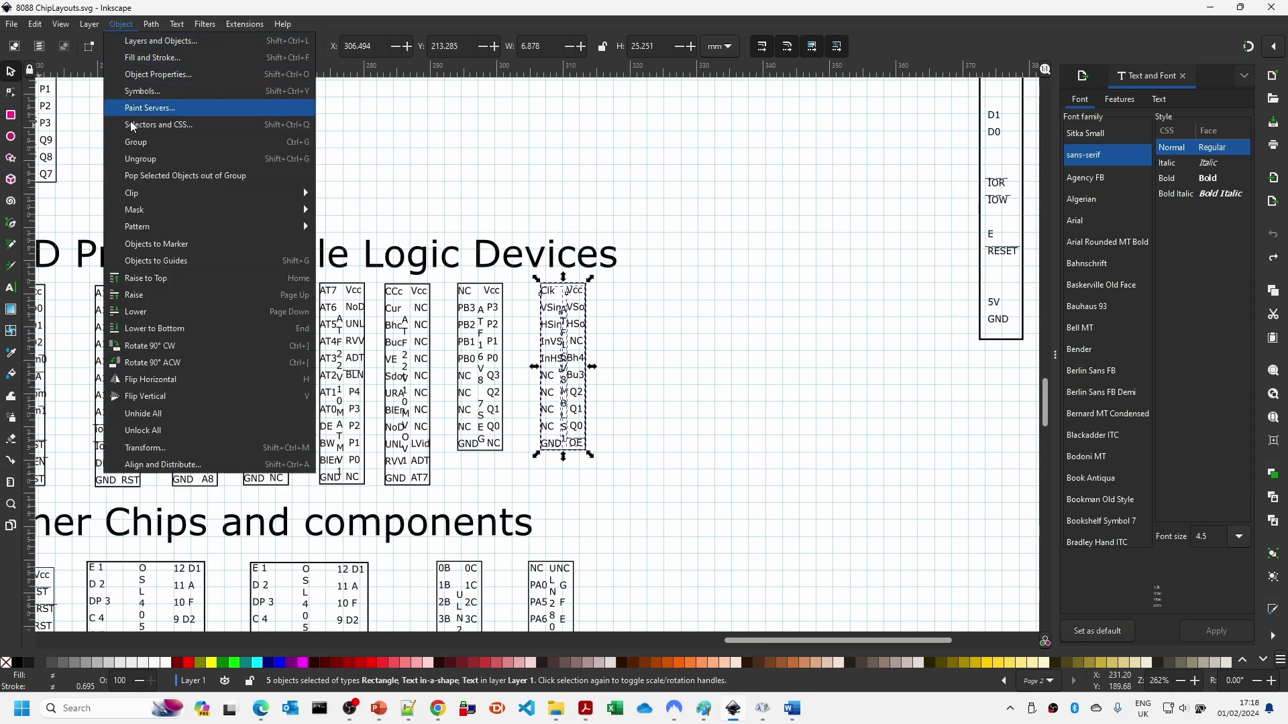
pyautogui.click(152, 169)
pyautogui.click(720, 348)
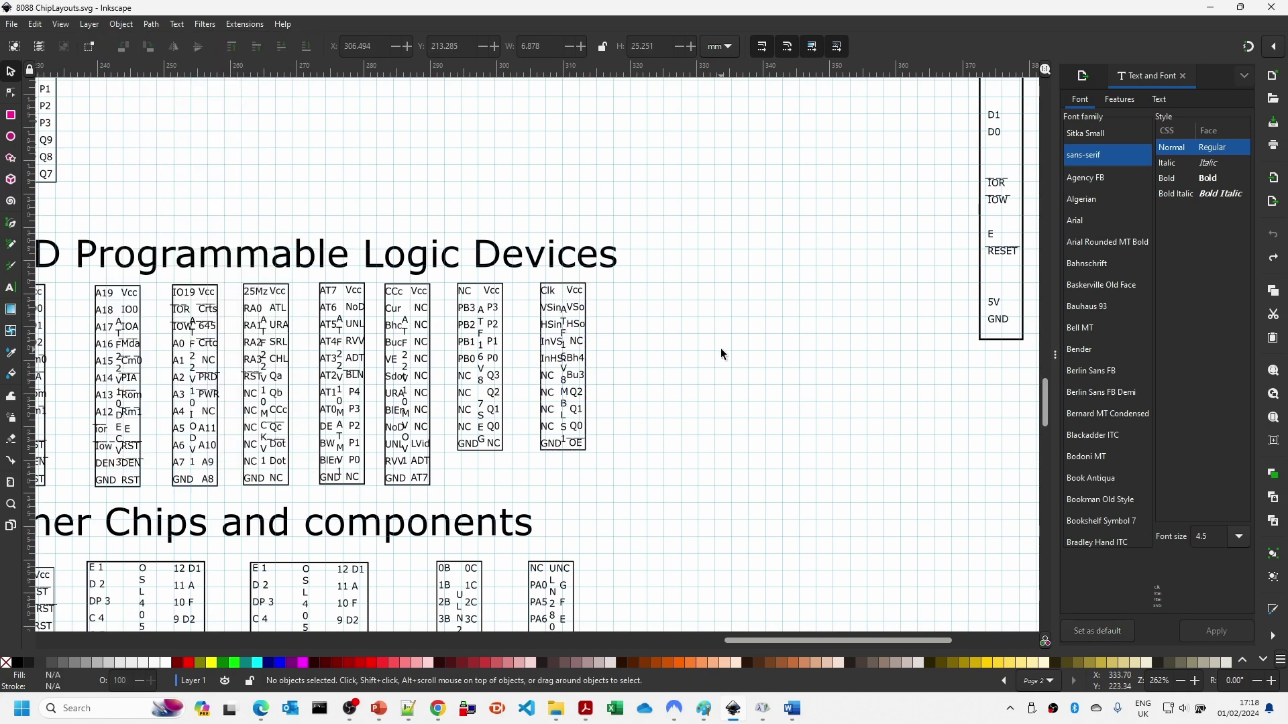
# Step: Duplicate the last ATF16V8 label in the PLD row and place the copy to its right, level with the original
pyautogui.moveTo(529, 279); pyautogui.dragTo(619, 461)
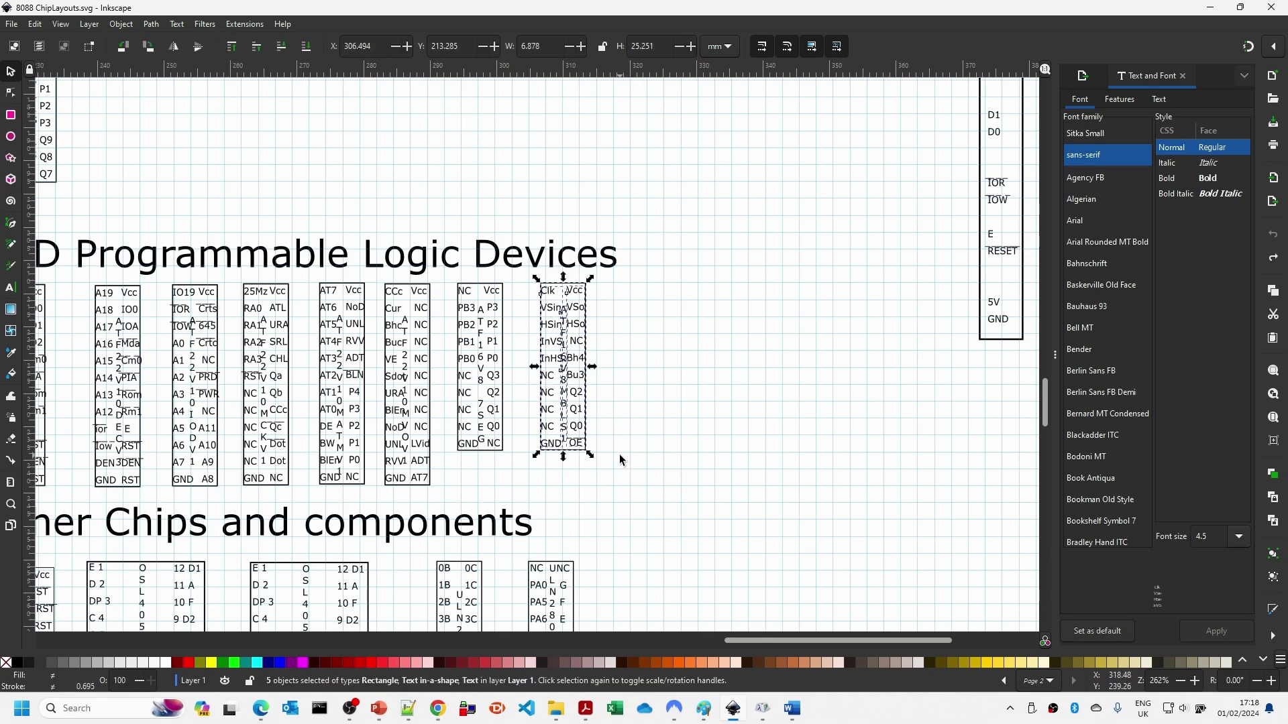
pyautogui.click(683, 417)
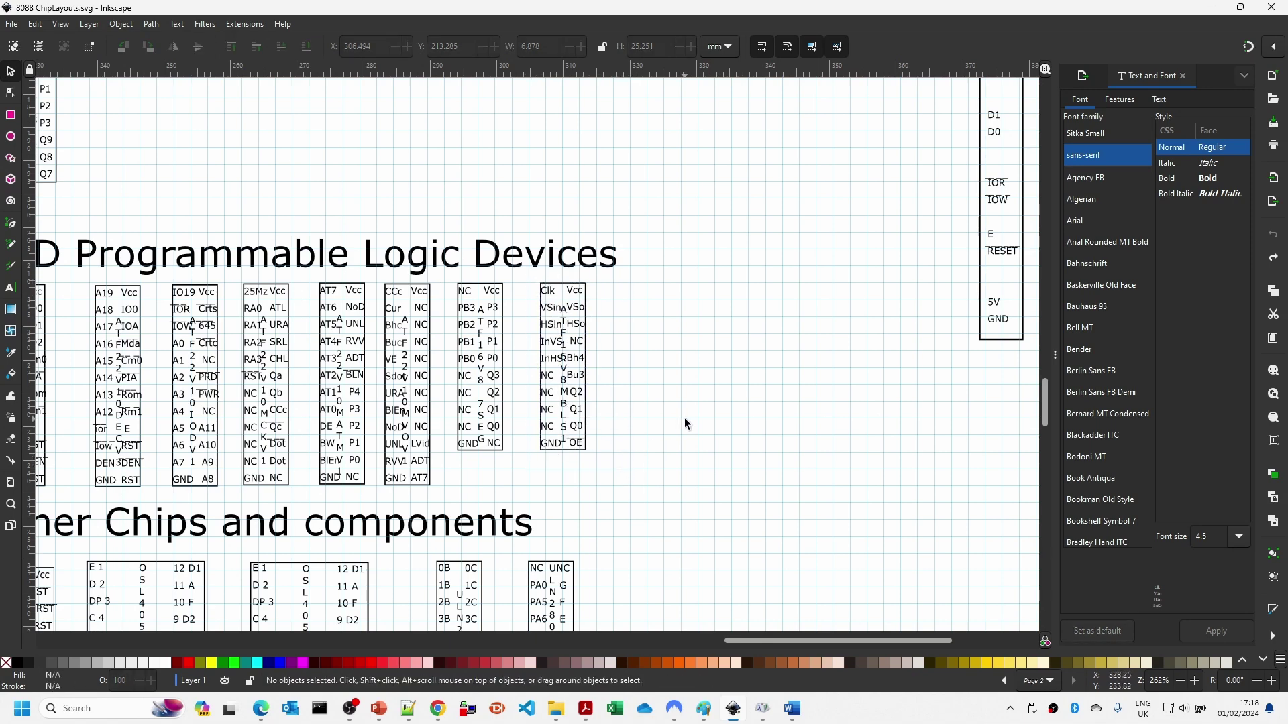
pyautogui.hotkey('ctrl', 'v')
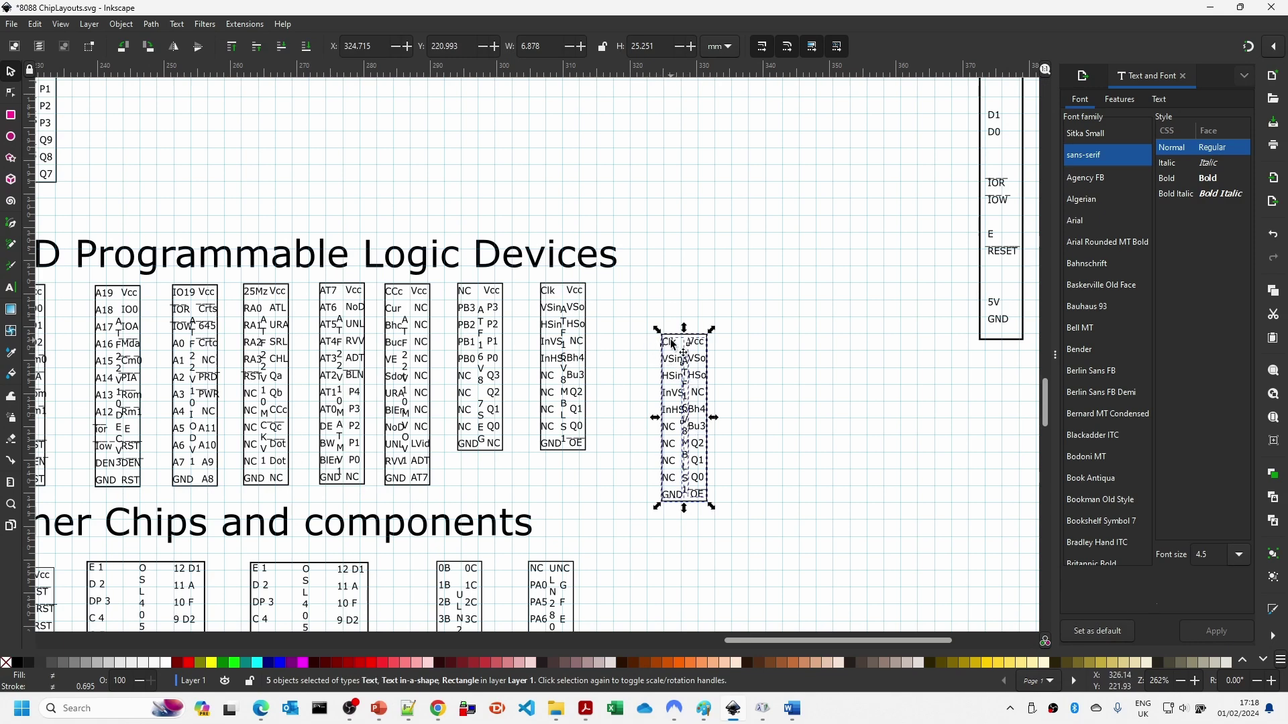
pyautogui.moveTo(672, 343); pyautogui.dragTo(657, 291)
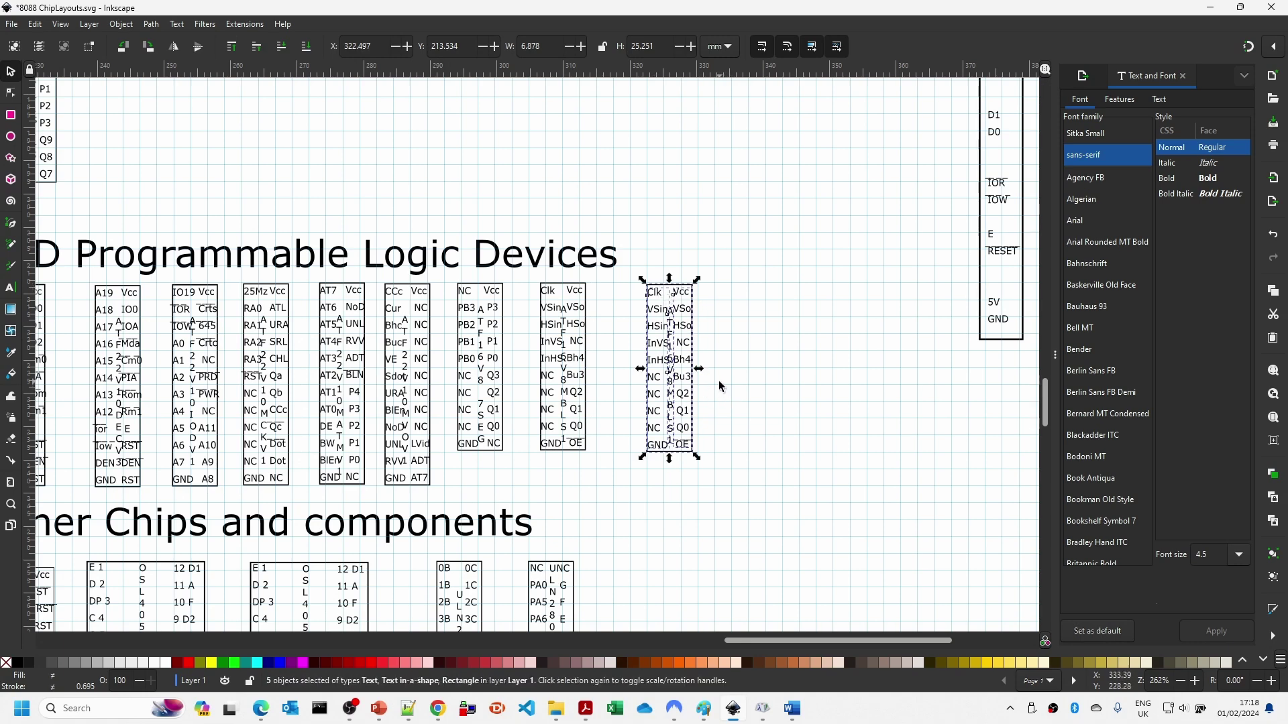
pyautogui.click(738, 376)
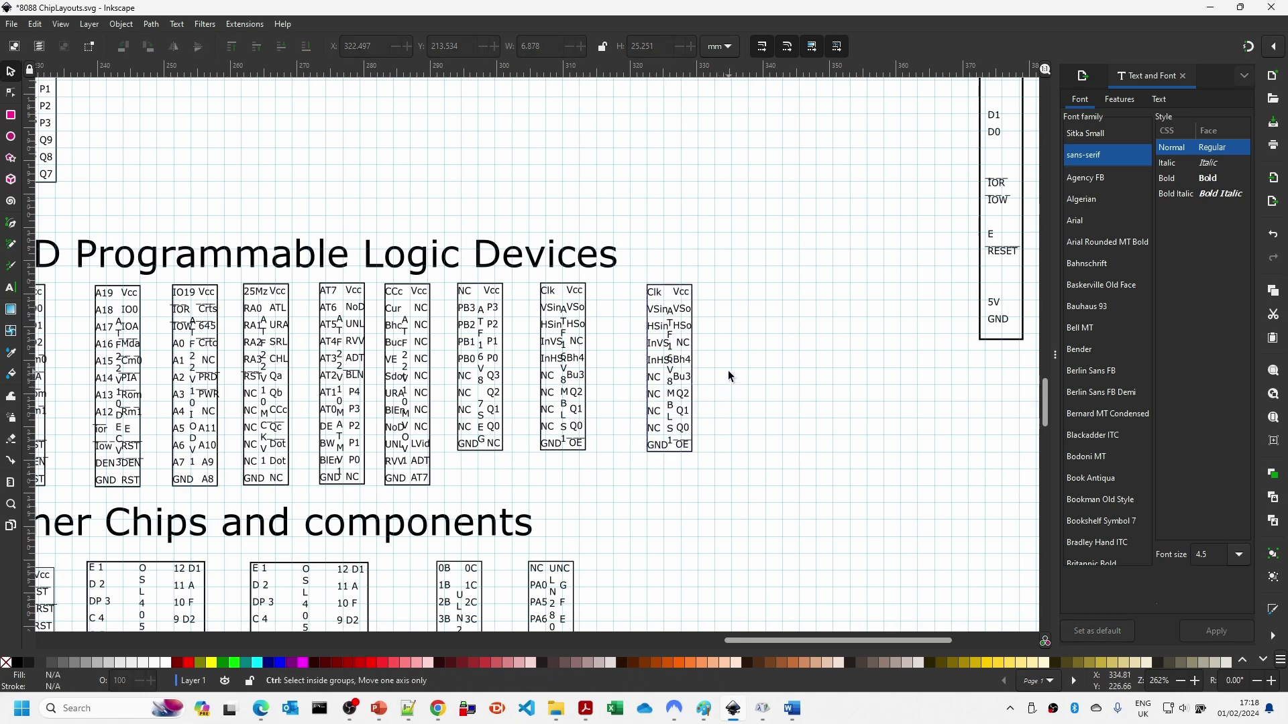
pyautogui.keyDown('ctrl'); pyautogui.scroll(3, 727, 371); pyautogui.keyUp('ctrl')
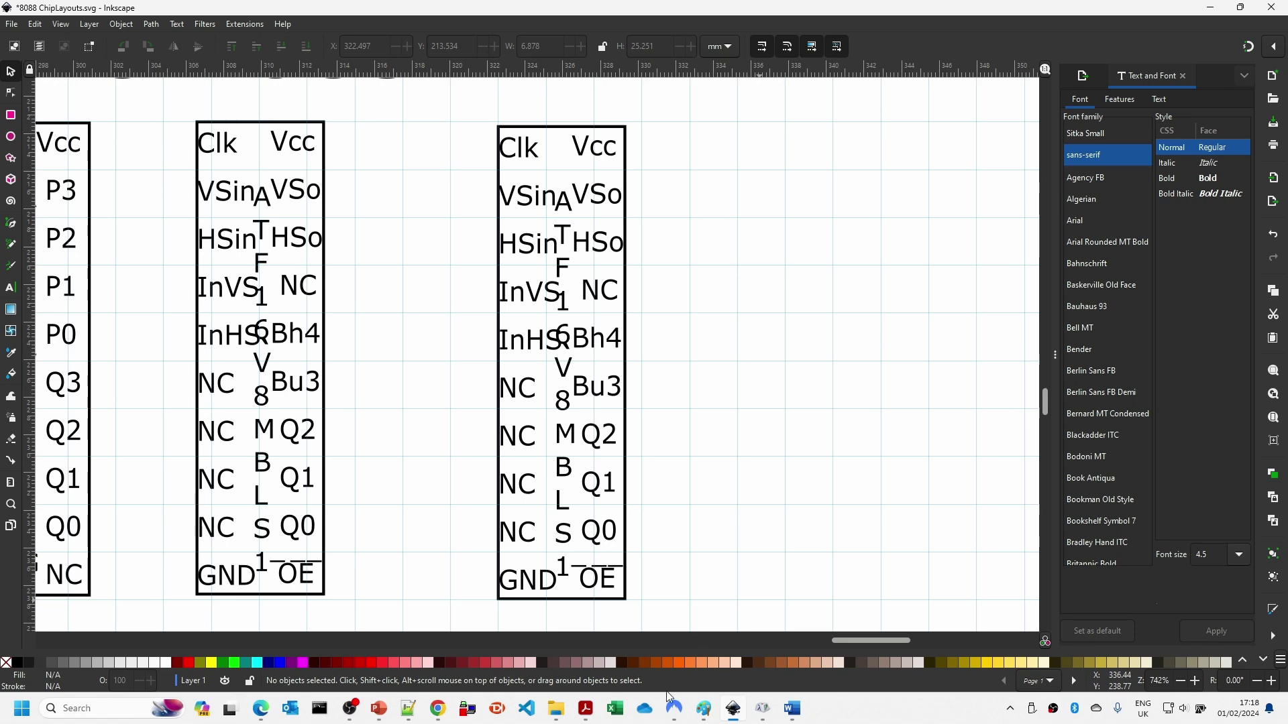
# Step: Switch to the ATF16V8B.PDF datasheet in Acrobat and examine the DIP/SOIC pin configuration
pyautogui.moveTo(586, 710)
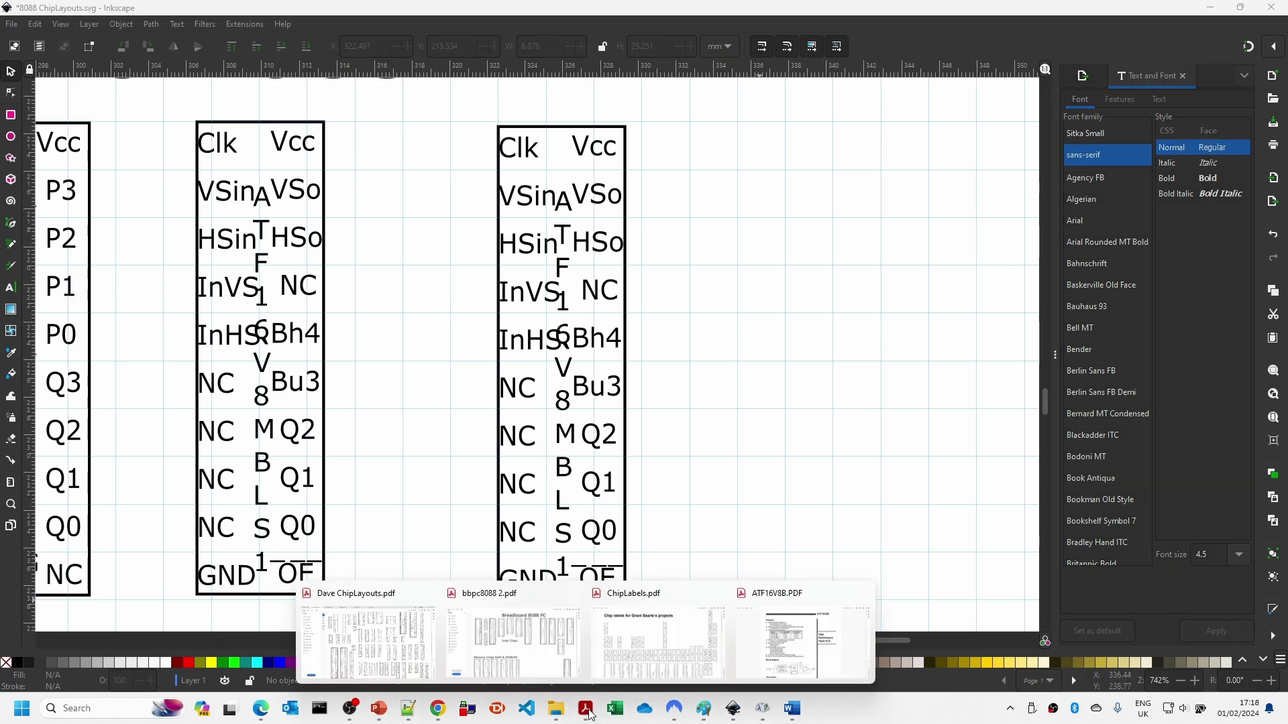
pyautogui.click(784, 646)
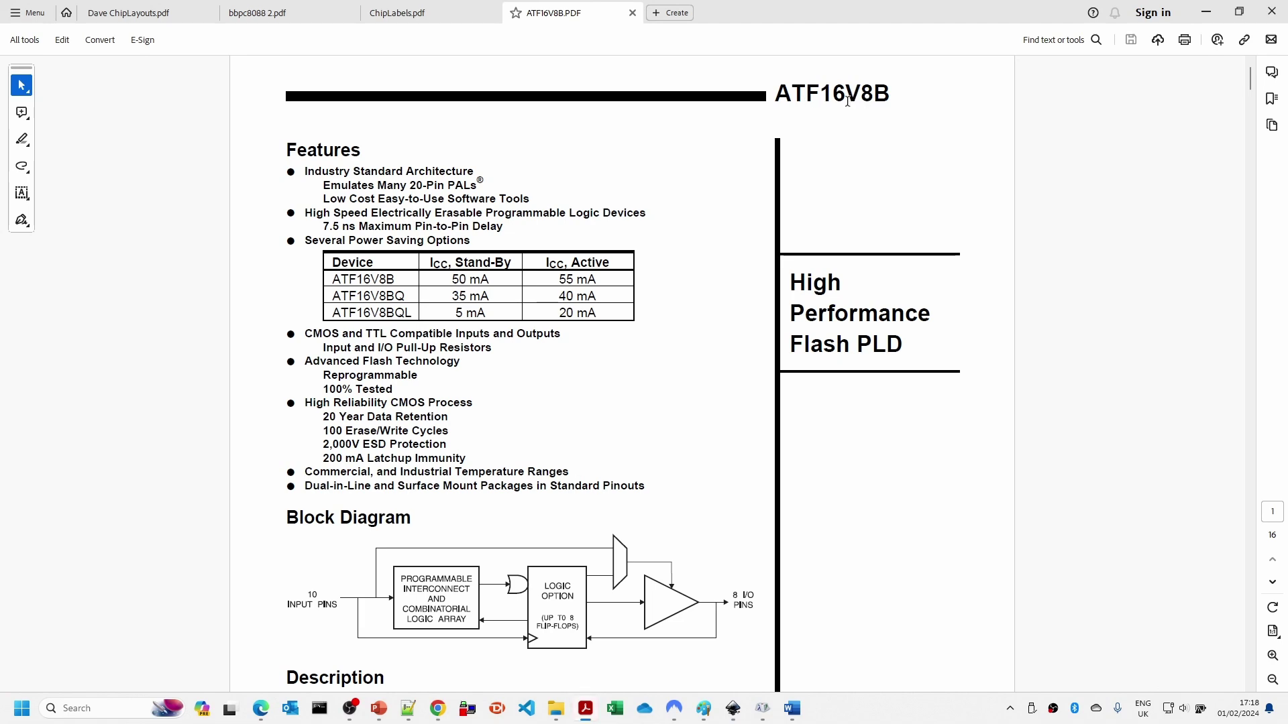
pyautogui.scroll(-10, 663, 203)
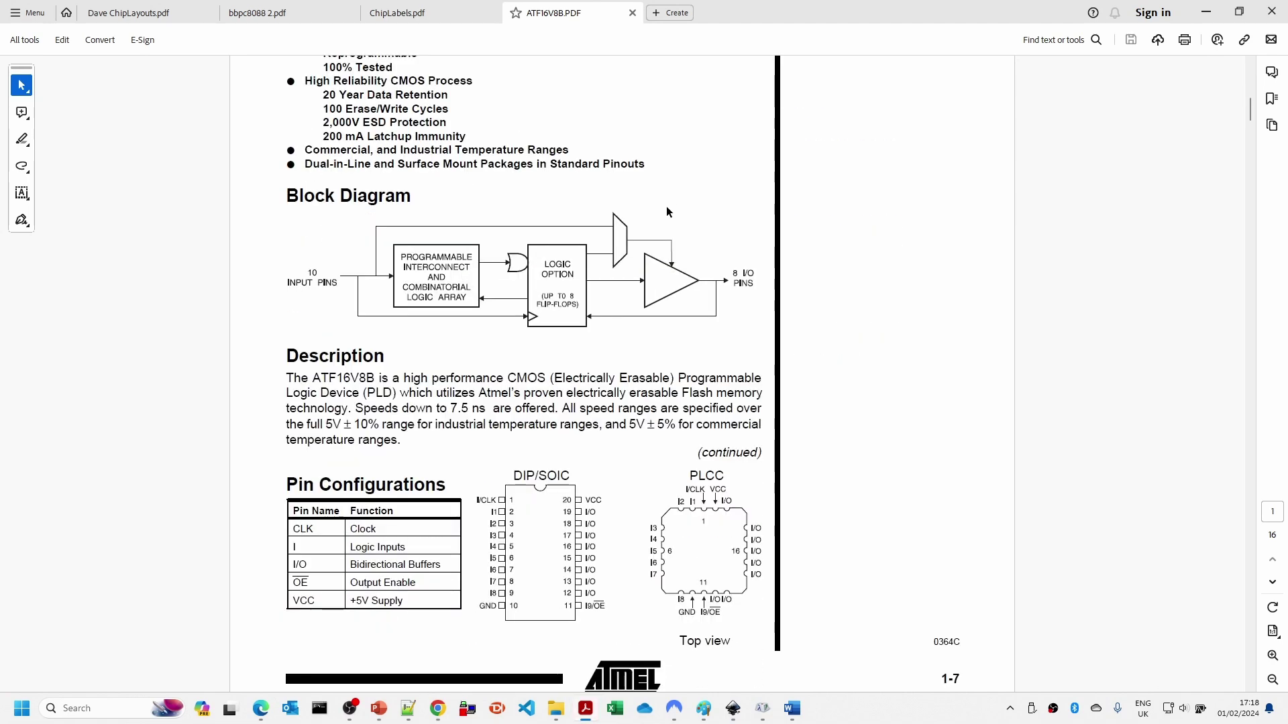
pyautogui.scroll(-15, 658, 349)
pyautogui.scroll(10, 618, 393)
pyautogui.scroll(5, 543, 500)
pyautogui.scroll(-1, 543, 497)
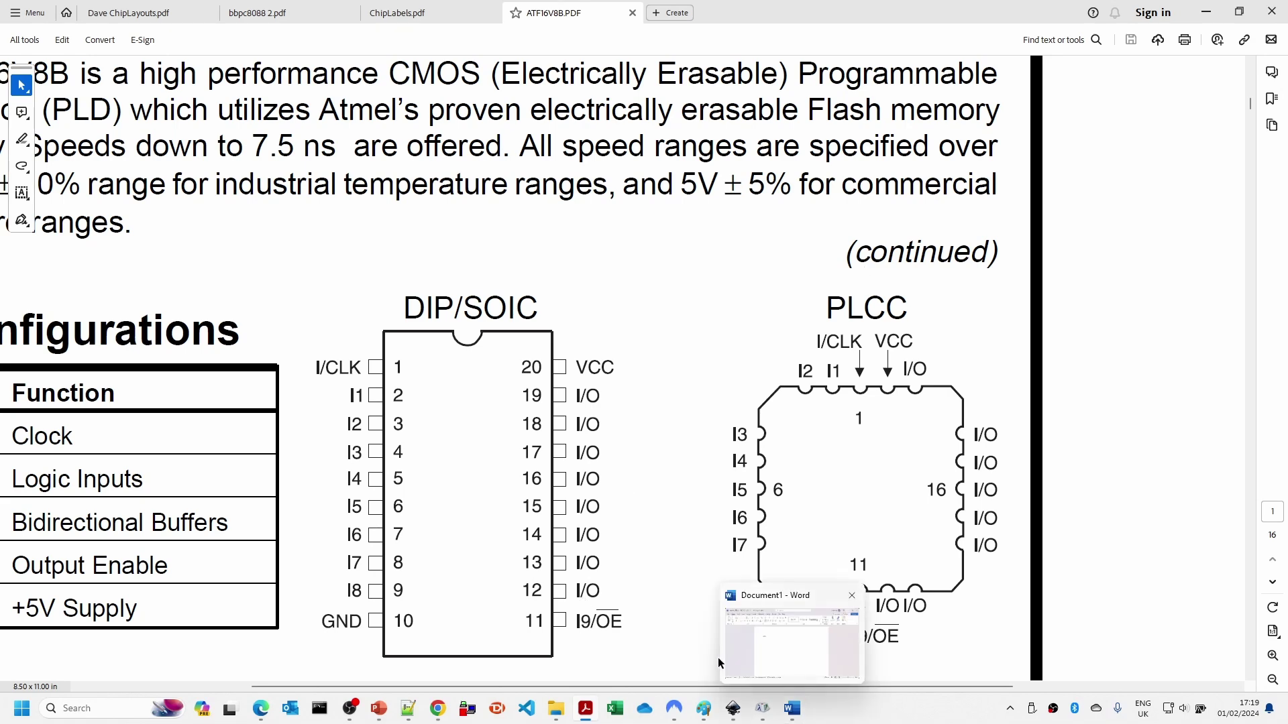
# Step: Switch back to Inkscape and change the Clk pin text on the copied label to I0Clk
pyautogui.click(736, 717)
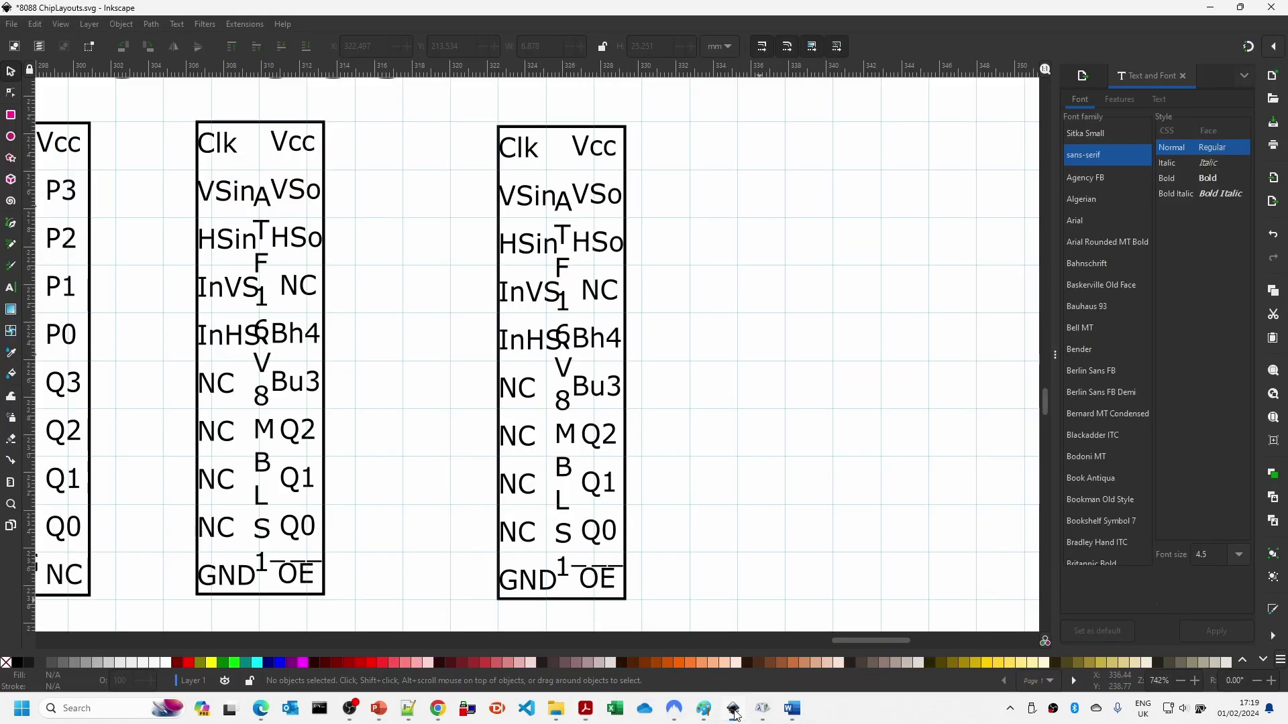
pyautogui.doubleClick(522, 154)
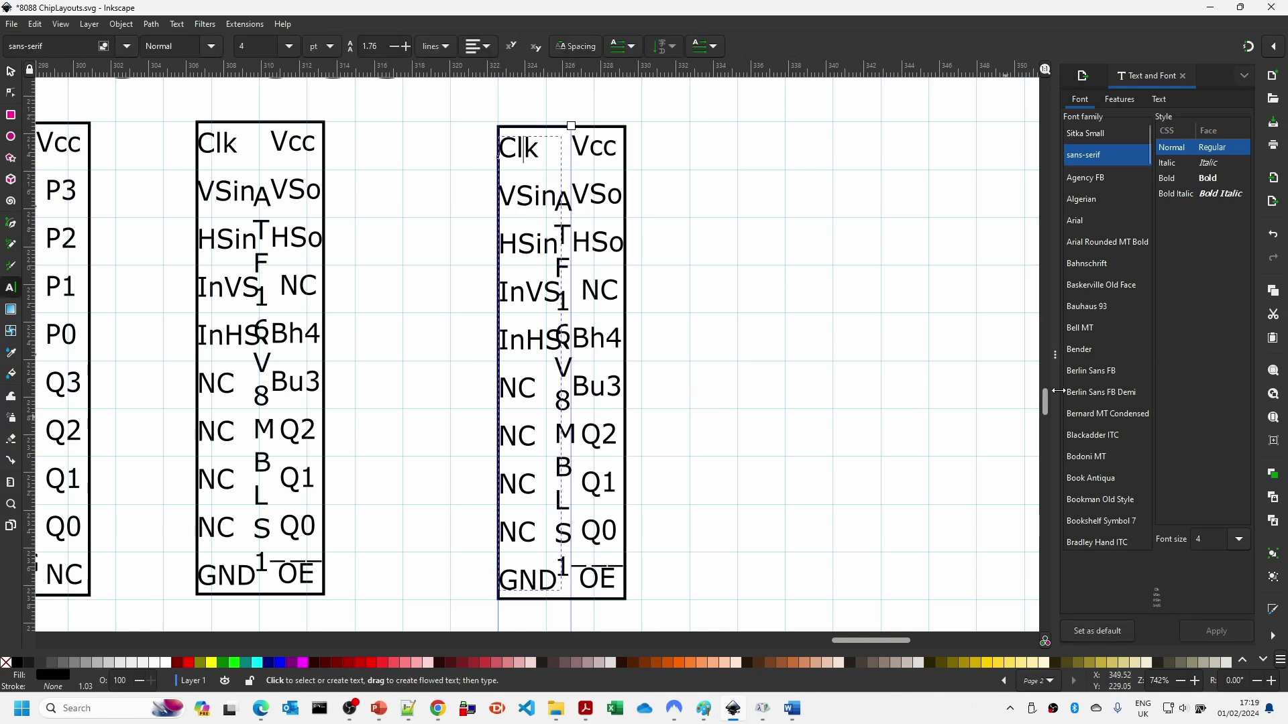
pyautogui.moveTo(1044, 397); pyautogui.dragTo(1049, 414)
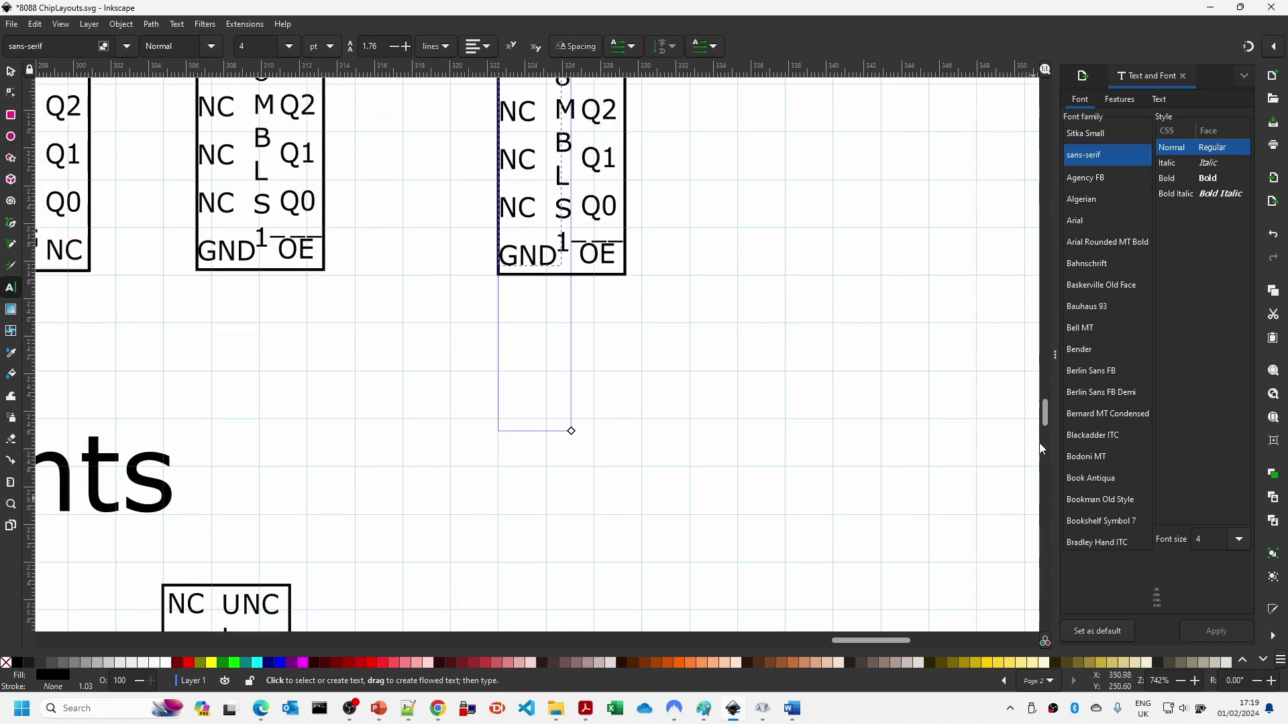
pyautogui.moveTo(1048, 416)
pyautogui.mouseDown()
pyautogui.moveTo(1047, 378)
pyautogui.moveTo(1050, 413)
pyautogui.moveTo(1049, 401)
pyautogui.mouseUp()
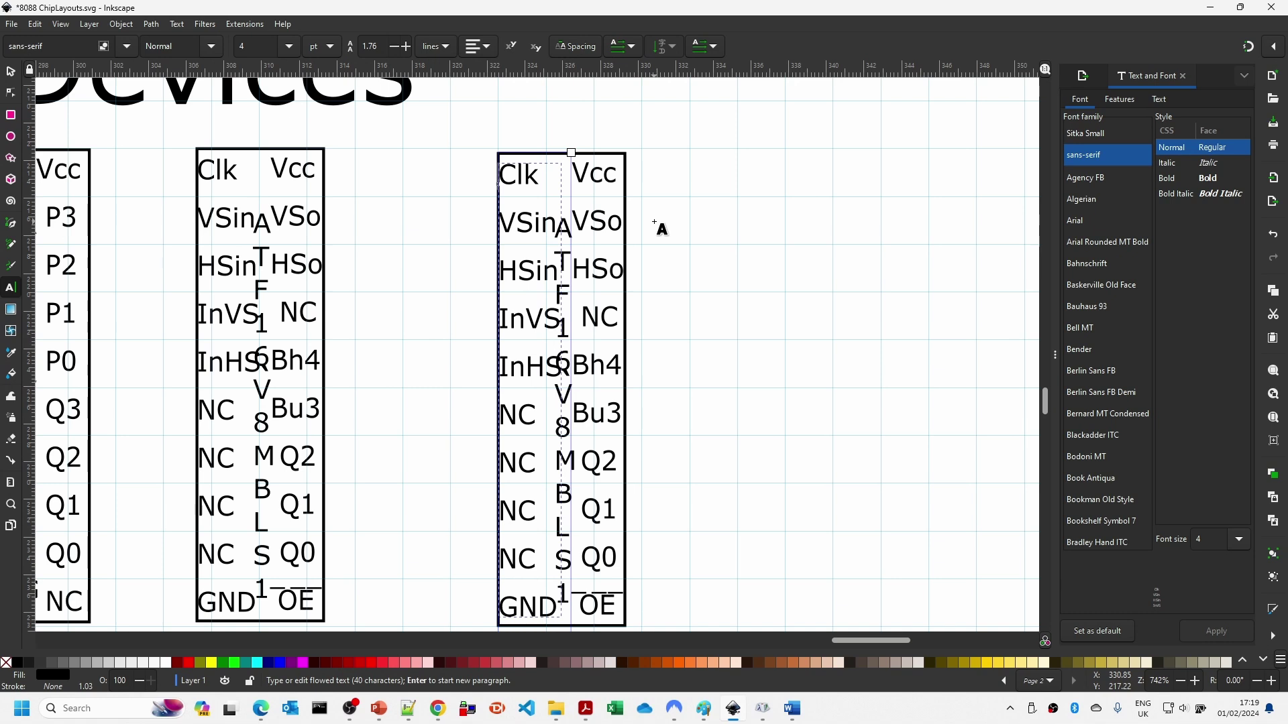
pyautogui.write('I0')
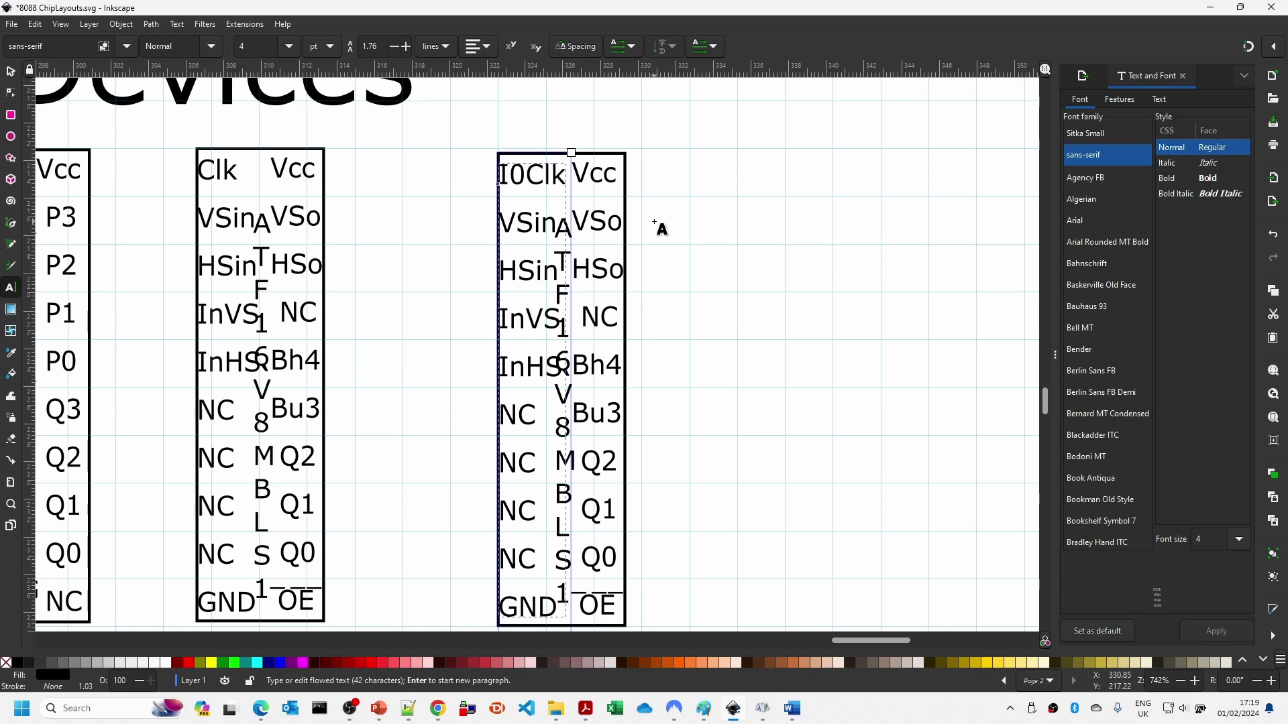
# Step: Replace the VSin pin name on the copied label with I1
pyautogui.press('End')
pyautogui.write('1')
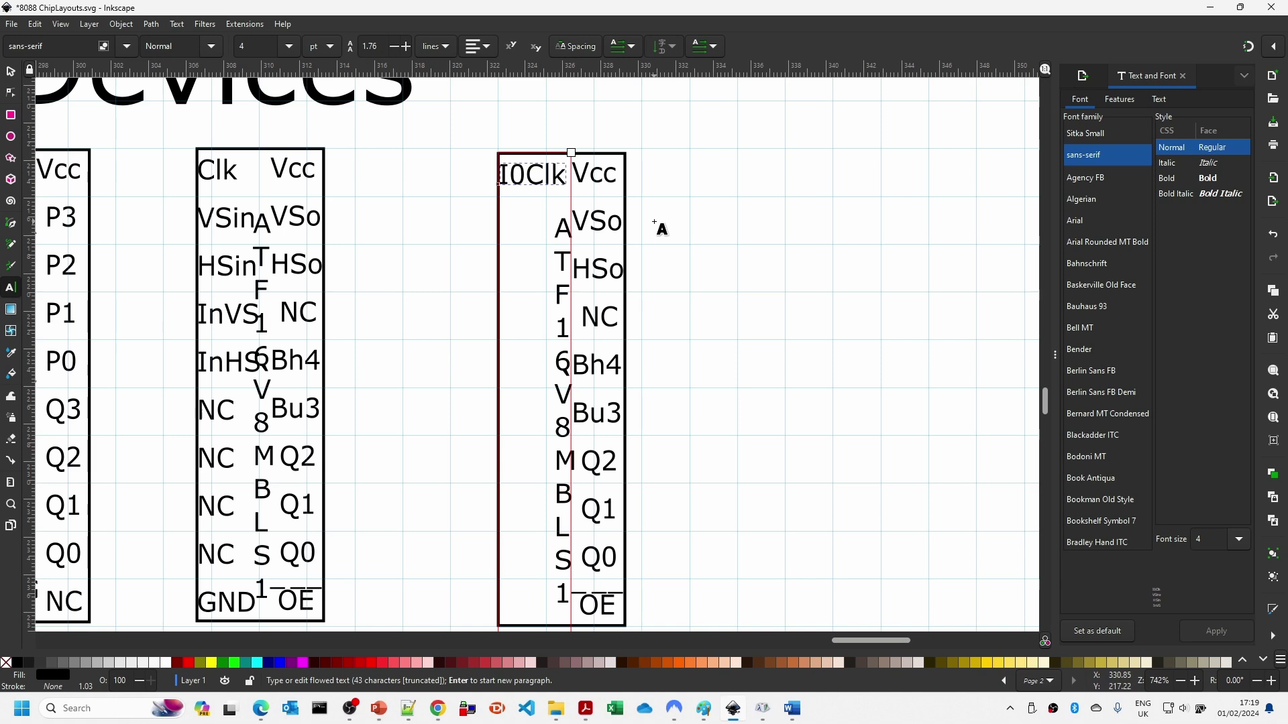
pyautogui.press('BackSpace')
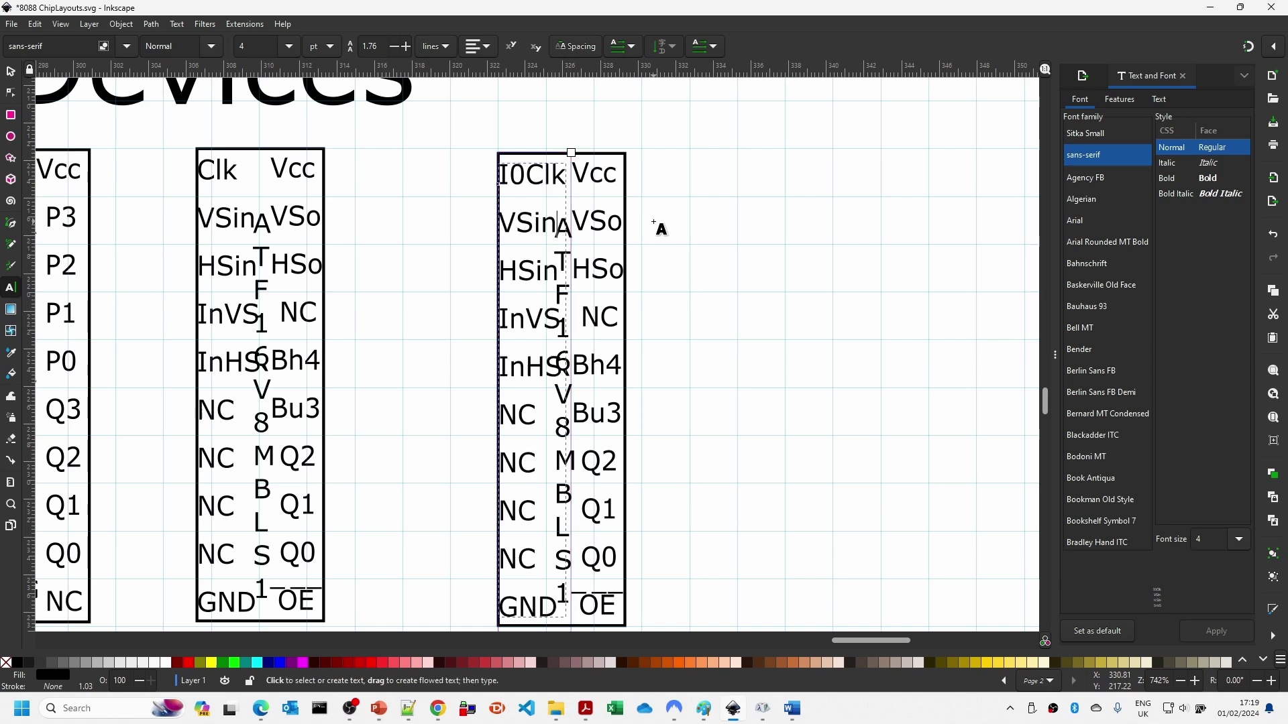
pyautogui.press('BackSpace')
pyautogui.press('BackSpace')
pyautogui.press('BackSpace')
pyautogui.press('BackSpace')
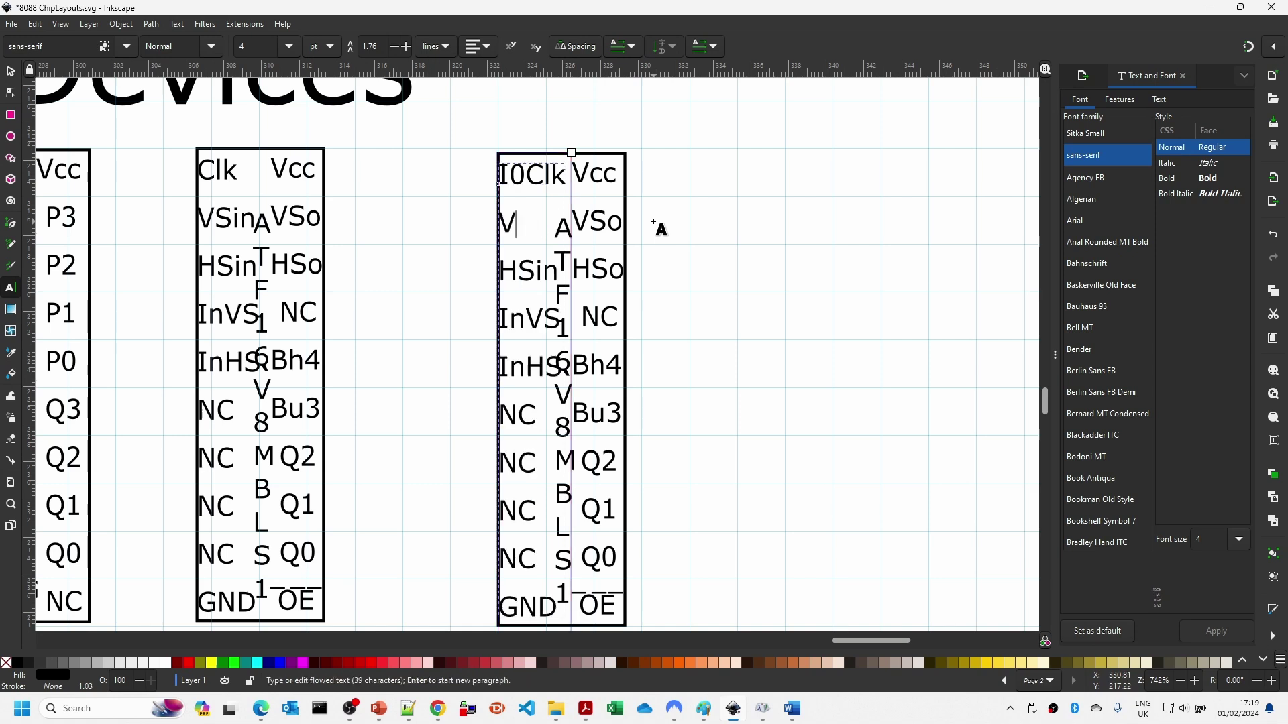
pyautogui.write('I1')
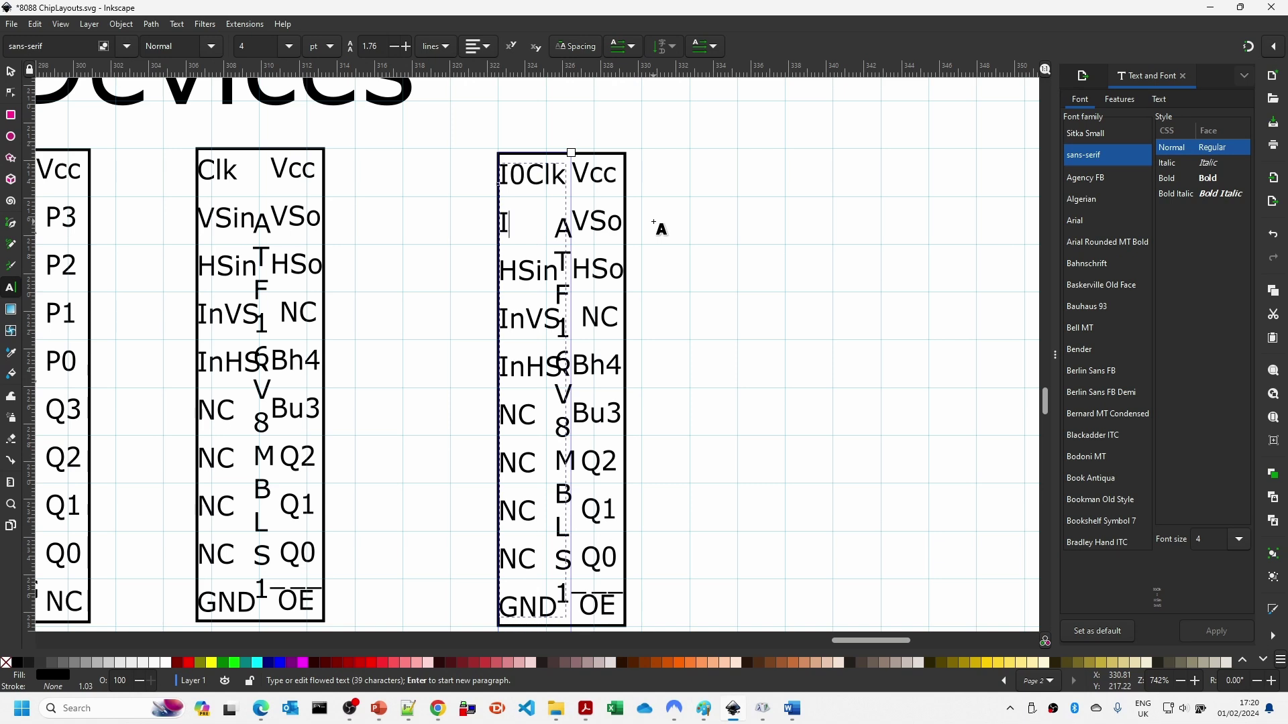
# Step: Replace the HSin and InVS pin names on the copied label with I2 and I3
pyautogui.press('Down')
pyautogui.press('BackSpace')
pyautogui.press('Delete')
pyautogui.press('Delete')
pyautogui.press('Delete')
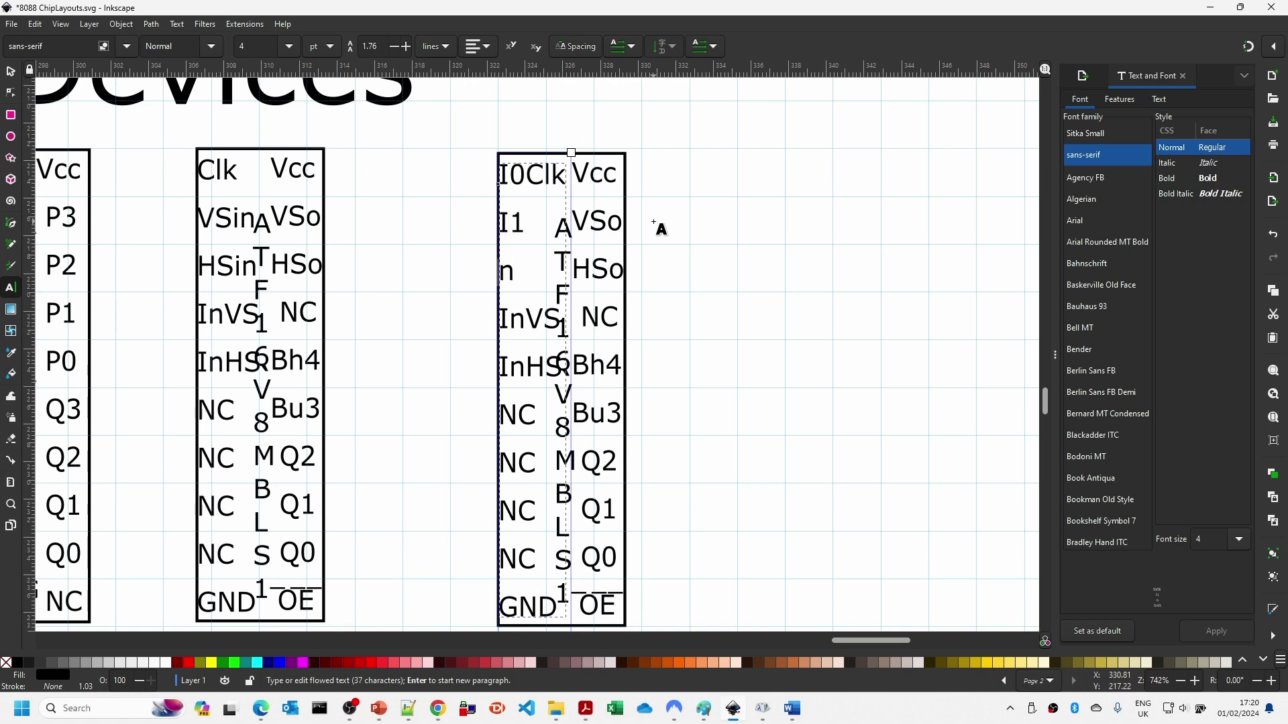
pyautogui.write('I2')
pyautogui.press('Down')
pyautogui.press('BackSpace')
pyautogui.press('Delete')
pyautogui.press('Delete')
pyautogui.press('Delete')
pyautogui.write('I3')
# Step: Replace the InHS pin name with I4 and delete the first NC entries below it on the copied label
pyautogui.press('Right')
pyautogui.hotkey('shift', 'Down')
pyautogui.write('I4')
pyautogui.press('Delete')
pyautogui.press('Delete')
pyautogui.press('Delete')
pyautogui.press('Delete')
pyautogui.press('Delete')
pyautogui.press('Delete')
pyautogui.press('Delete')
pyautogui.press('Delete')
pyautogui.press('Delete')
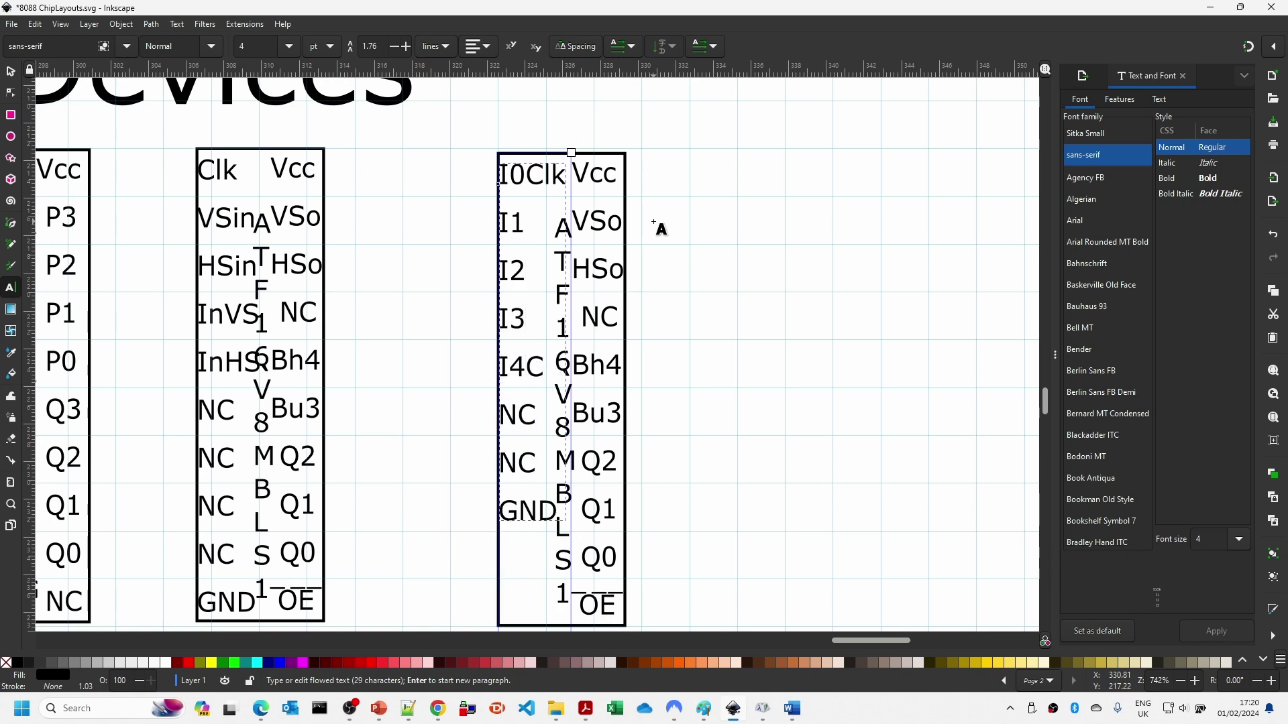
# Step: Enter I5, I6, I7 and I8 on separate lines between I4 and GND in place of the remaining NC entries
pyautogui.press('Return')
pyautogui.write('I5')
pyautogui.press('Delete')
pyautogui.press('Delete')
pyautogui.press('Delete')
pyautogui.press('Return')
pyautogui.write('I6')
pyautogui.press('Return')
pyautogui.write('I7')
pyautogui.press('Return')
pyautogui.write('I8')
pyautogui.press('Return')
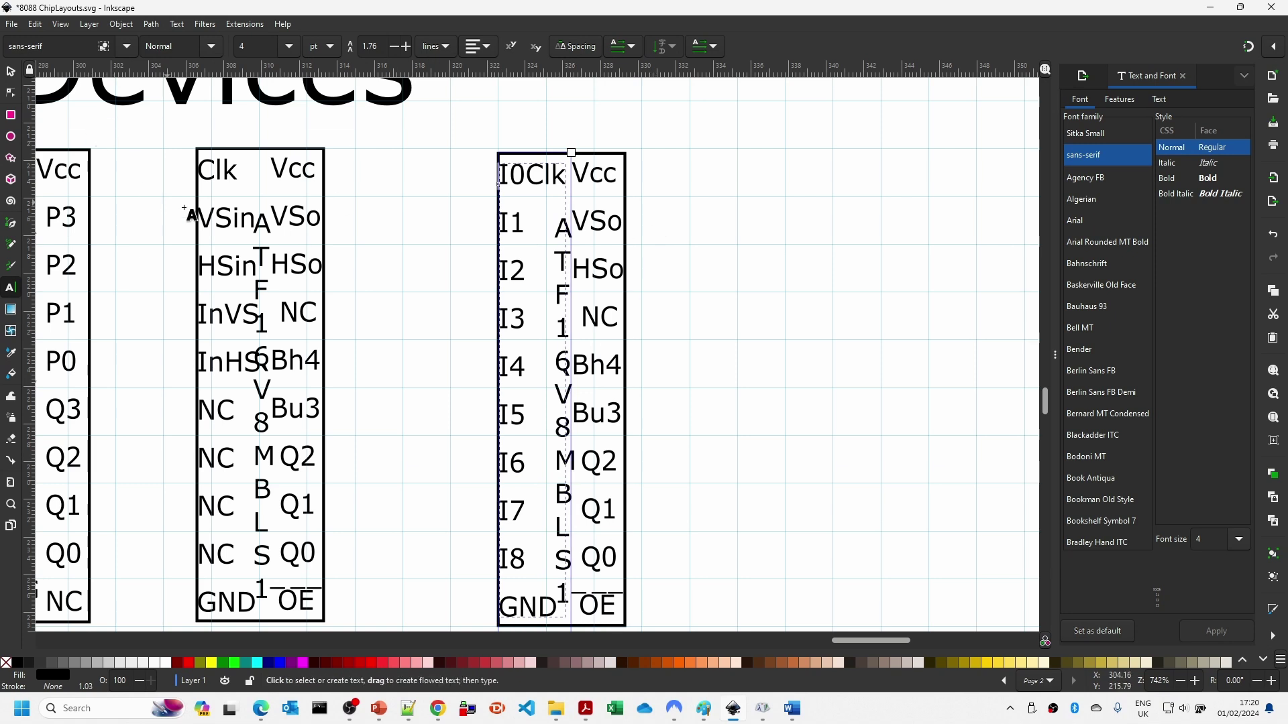
# Step: Replace the MBLS1 ending of the copied label's vertical chip name with B so it reads ATF16V8B
pyautogui.click(557, 256)
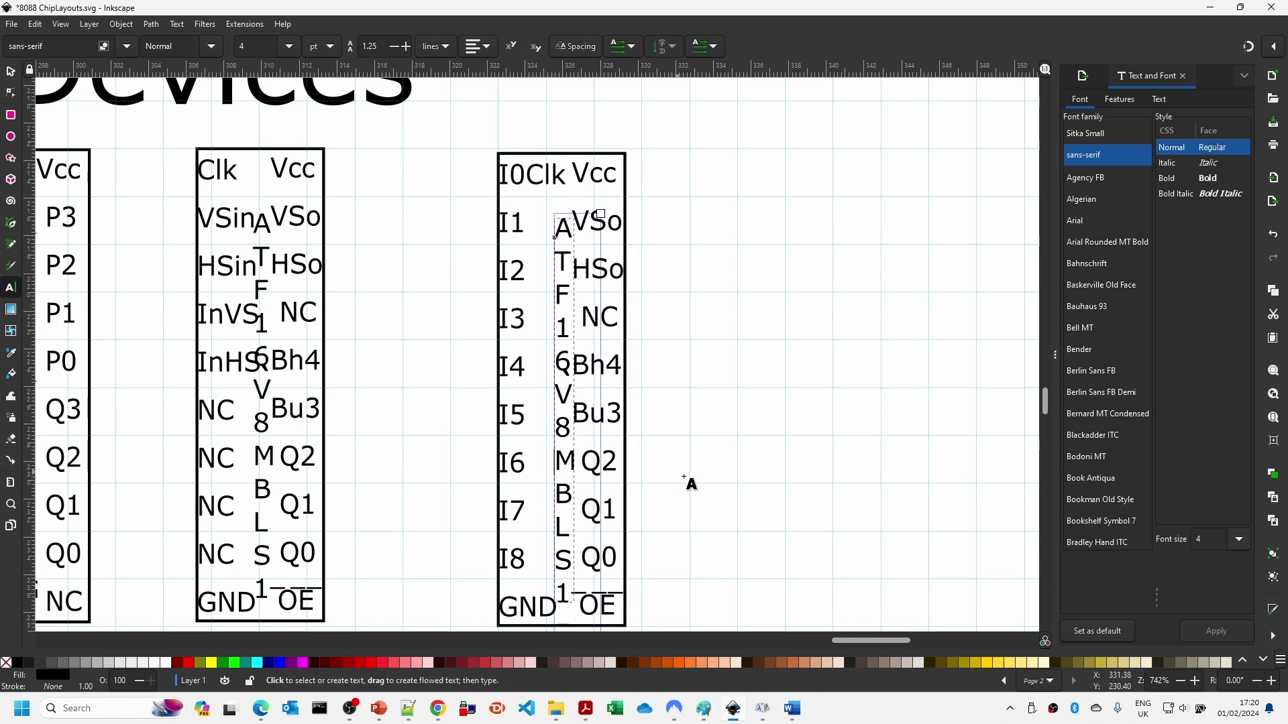
pyautogui.hotkey('shift', 'Right')
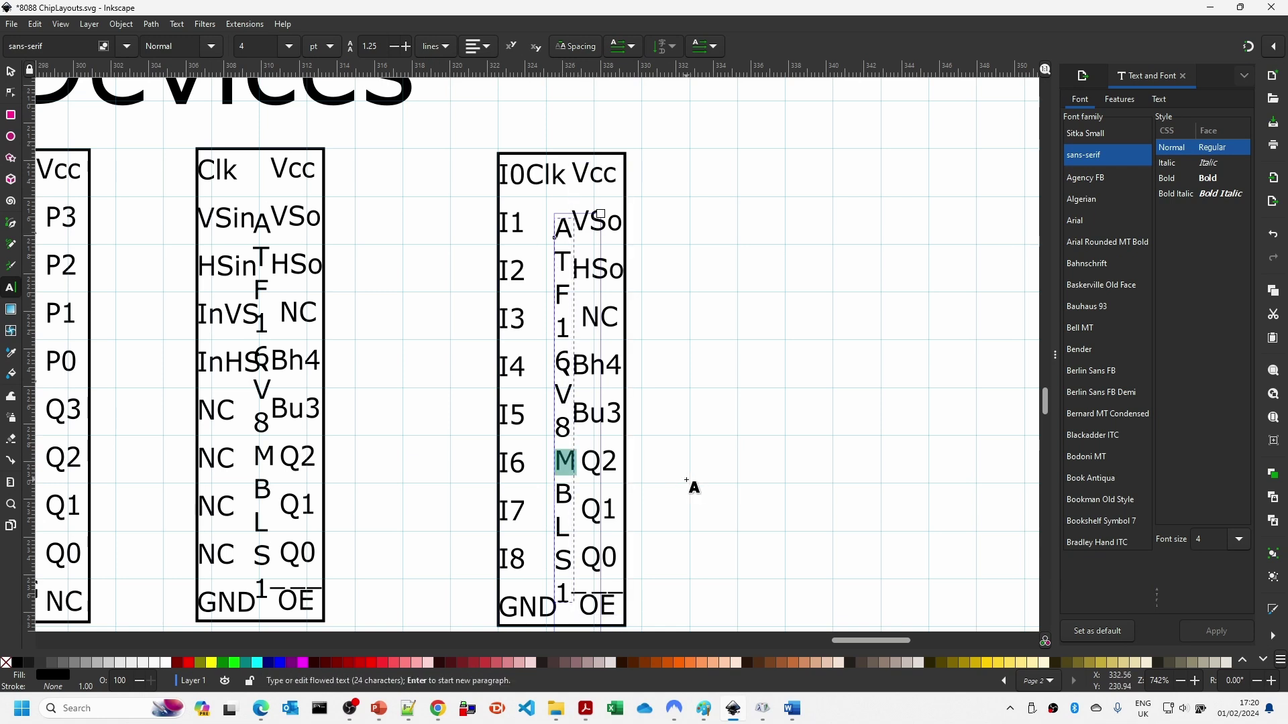
pyautogui.hotkey('shift', 'Right')
pyautogui.hotkey('shift', 'Right')
pyautogui.hotkey('shift', 'Right')
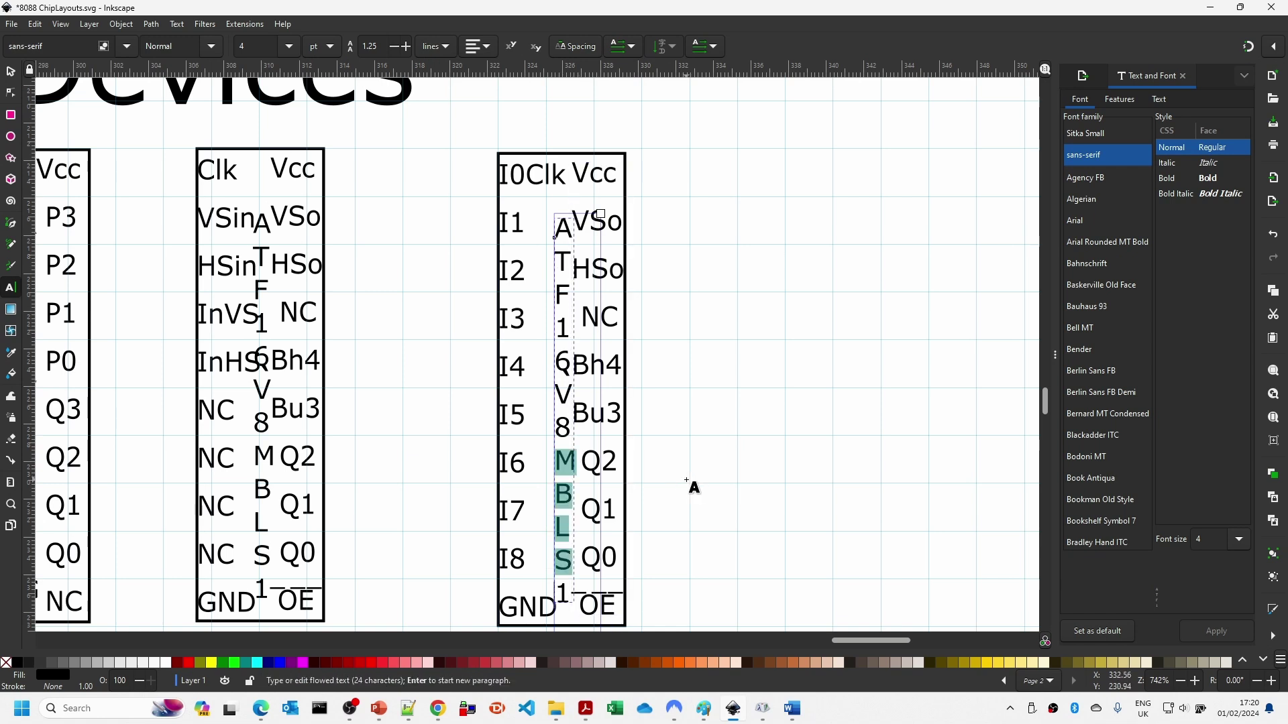
pyautogui.press('Delete')
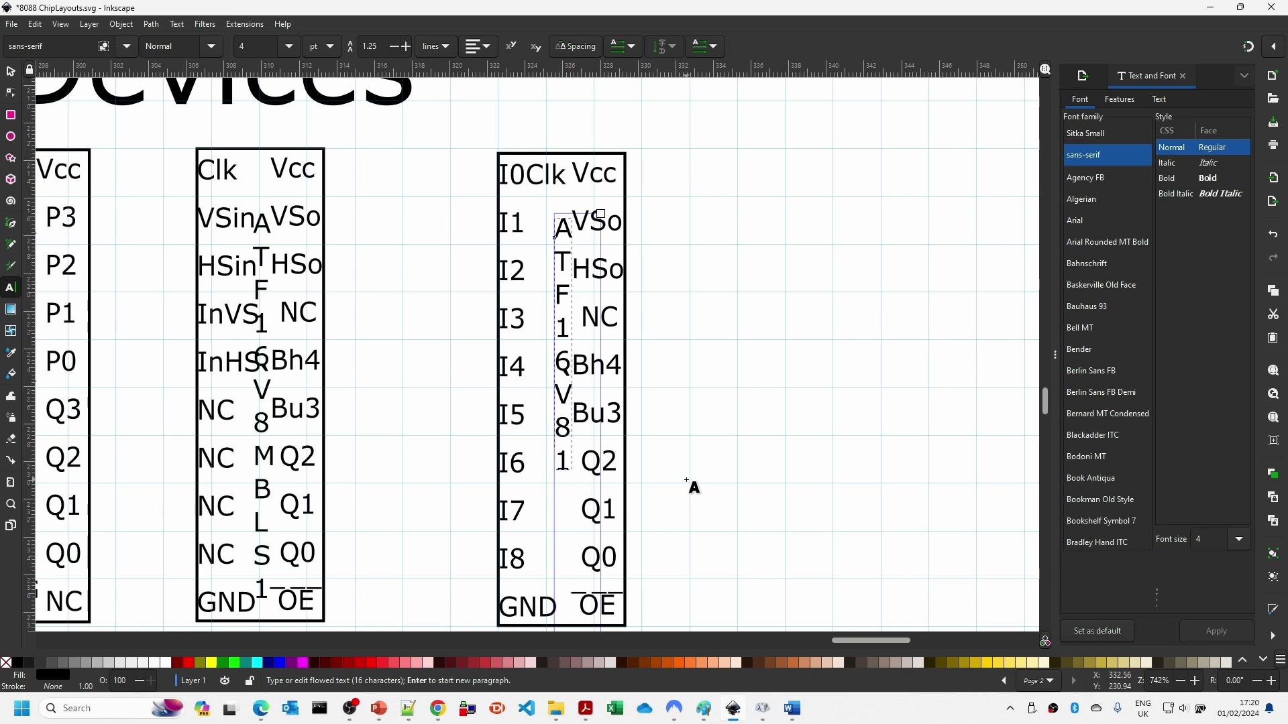
pyautogui.press('BackSpace')
pyautogui.write('B')
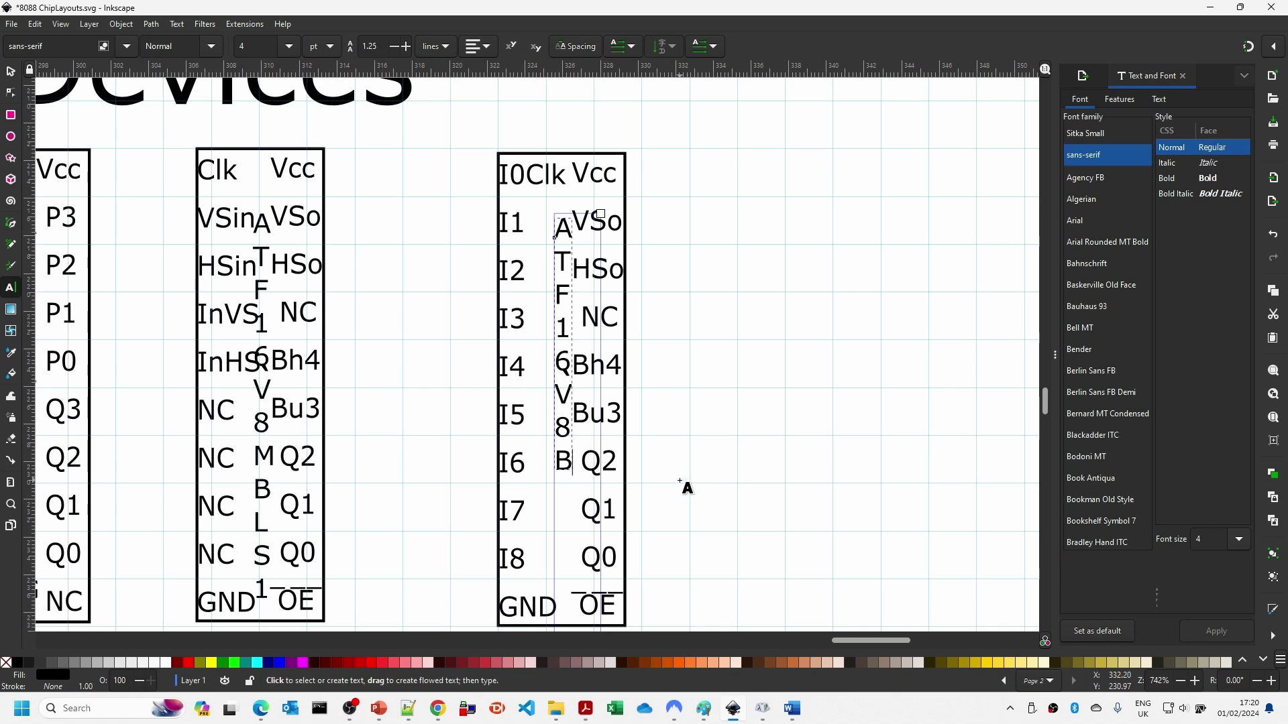
# Step: Replace the VSo pin name below Vcc on the copied label with io19
pyautogui.click(614, 214)
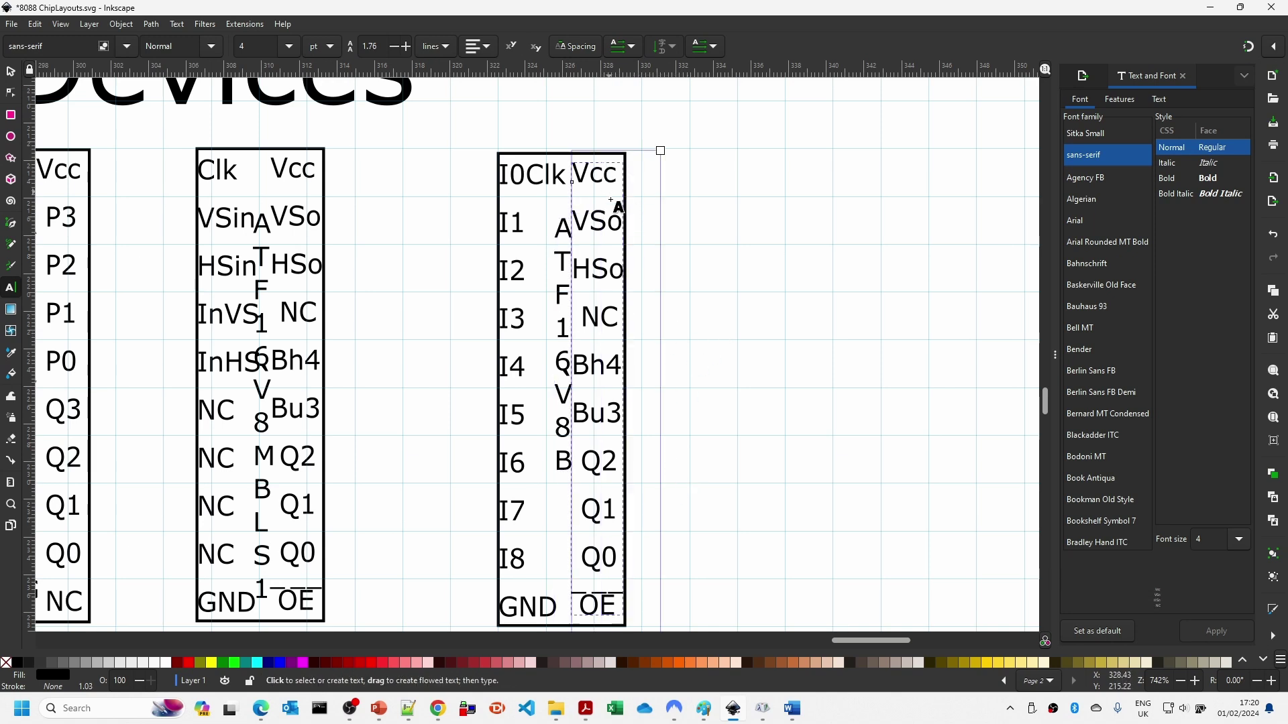
pyautogui.click(575, 208)
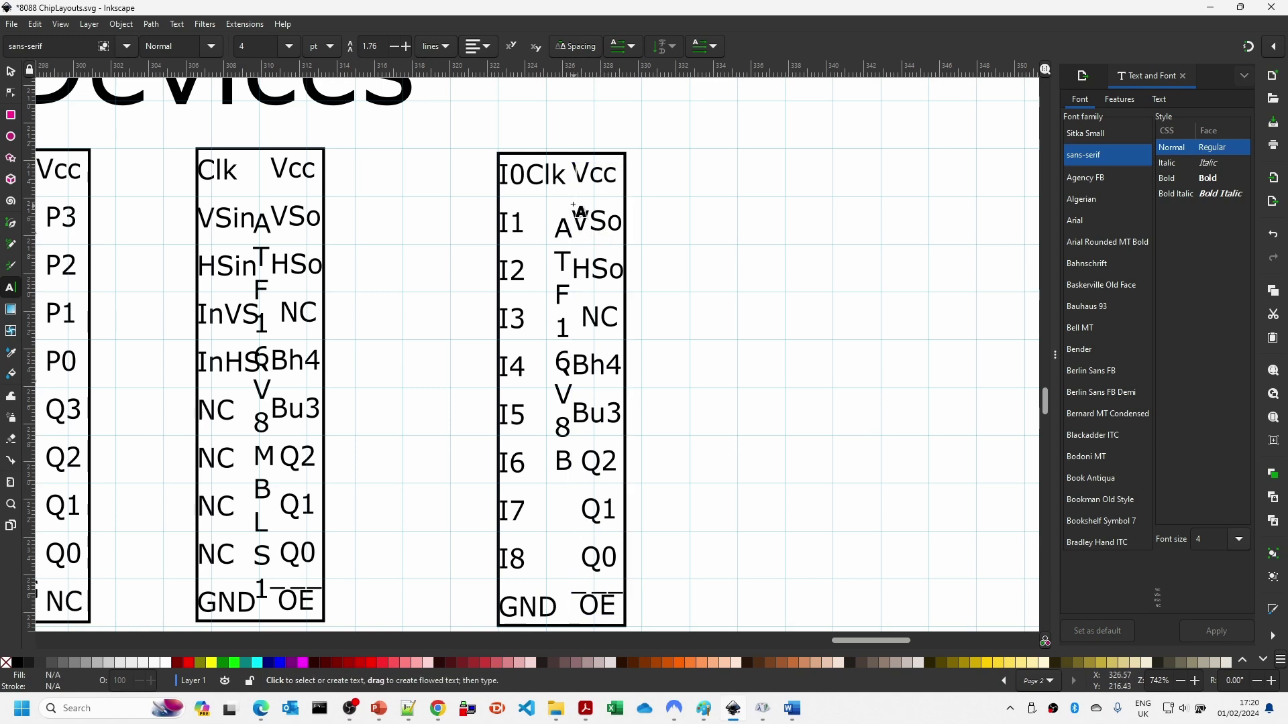
pyautogui.click(581, 218)
pyautogui.press('BackSpace')
pyautogui.write('IO')
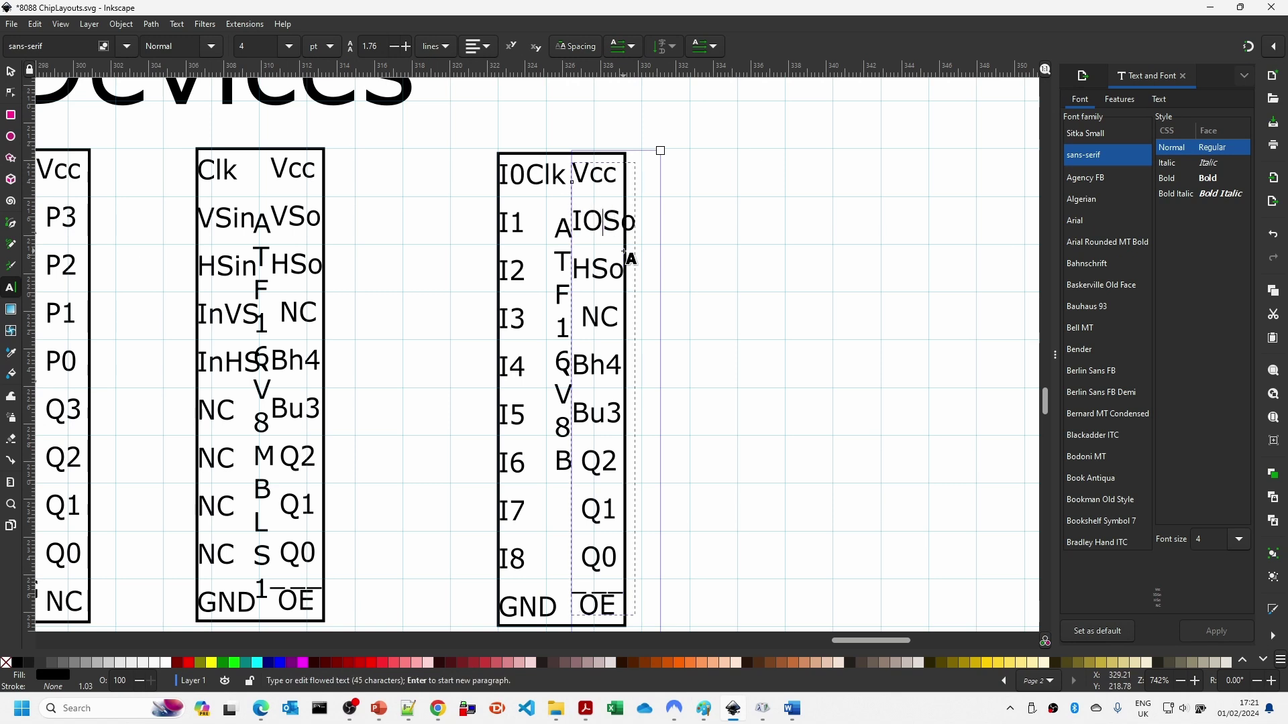
pyautogui.press('BackSpace')
pyautogui.press('BackSpace')
pyautogui.write('io')
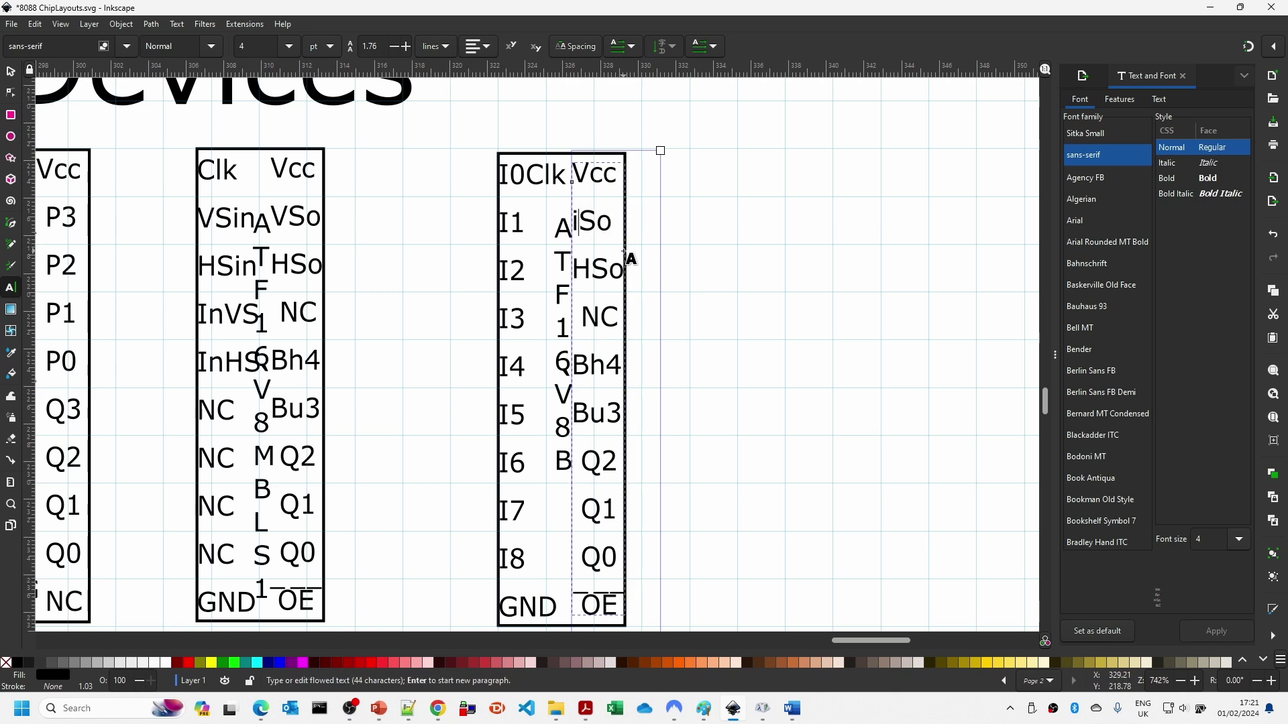
pyautogui.write('/M')
pyautogui.press('BackSpace')
pyautogui.press('BackSpace')
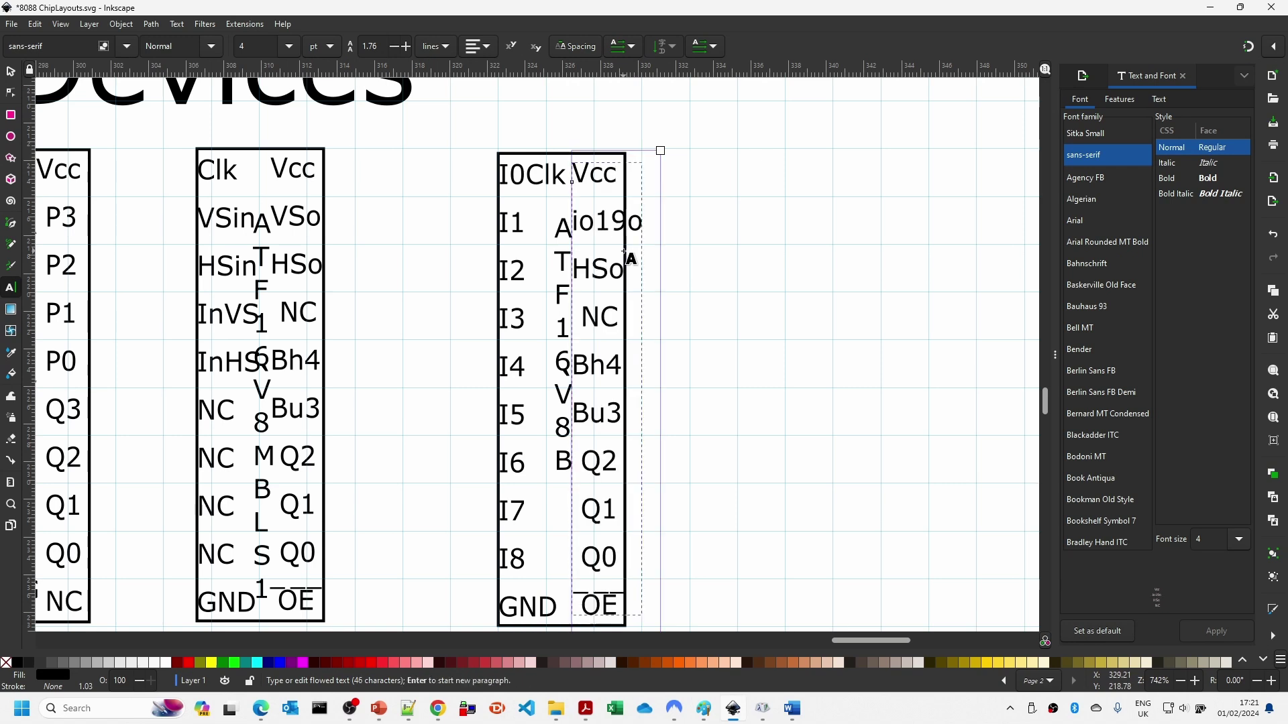
# Step: Replace the HSo and NC pin names below io19 with io18 and io17
pyautogui.press('Down')
pyautogui.press('BackSpace')
pyautogui.press('BackSpace')
pyautogui.press('BackSpace')
pyautogui.write('io18')
pyautogui.press('BackSpace')
pyautogui.press('BackSpace')
pyautogui.write('io17')
# Step: Clear the old pin names from Bh4 to Q0 and enter io16, io15 and io14 on separate lines below io17
pyautogui.hotkey('shift', 'Down')
pyautogui.hotkey('shift', 'Down')
pyautogui.hotkey('shift', 'Down')
pyautogui.hotkey('shift', 'Down')
pyautogui.hotkey('shift', 'Down')
pyautogui.press('Delete')
pyautogui.press('Return')
pyautogui.write('io16')
pyautogui.press('Return')
pyautogui.write('io15')
pyautogui.press('Return')
pyautogui.write('io14')
# Step: Add io13 and io12 on separate lines between io14 and the overlined OE pin
pyautogui.press('Return')
pyautogui.write('io')
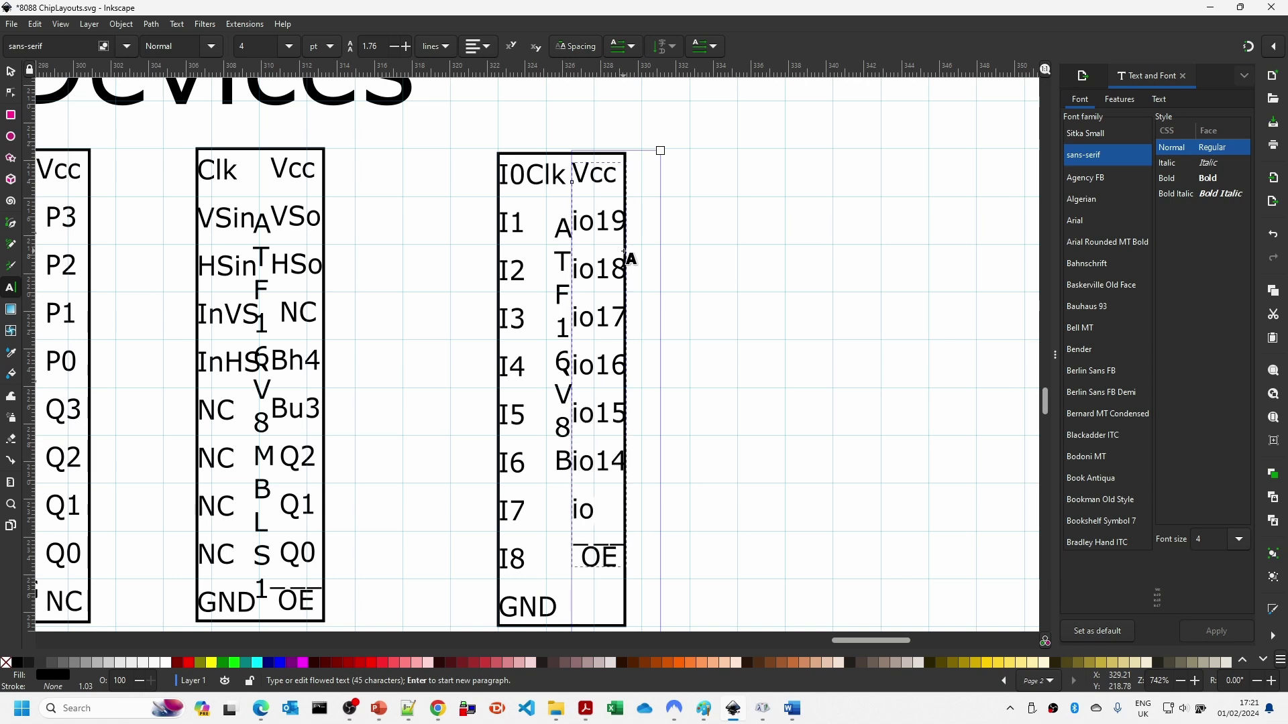
pyautogui.write('13')
pyautogui.press('Return')
pyautogui.write('io12')
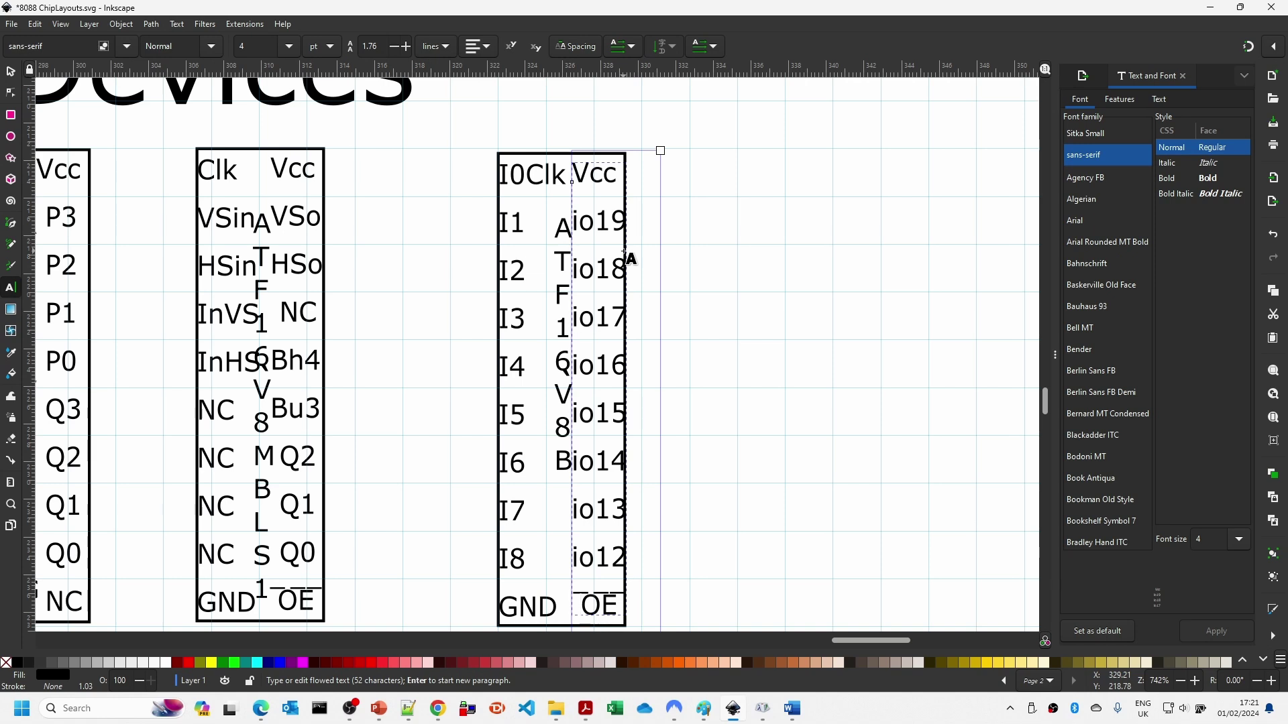
# Step: Delete the old overlined OE text from the line below io12
pyautogui.press('Left')
pyautogui.press('Delete')
pyautogui.press('Delete')
pyautogui.press('Delete')
pyautogui.press('Delete')
pyautogui.press('Delete')
pyautogui.press('Delete')
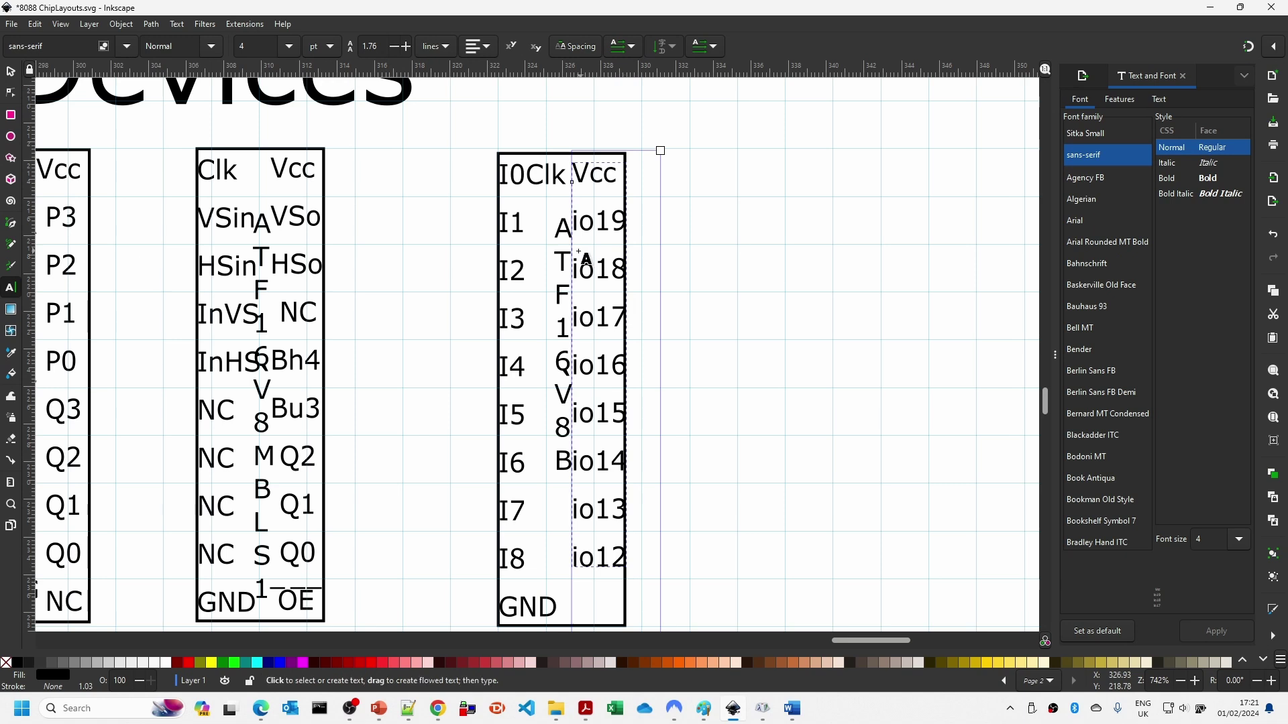
# Step: Enter OE below io12 and copy the Combining Overline character (U+0305) from Character Map
pyautogui.click(762, 715)
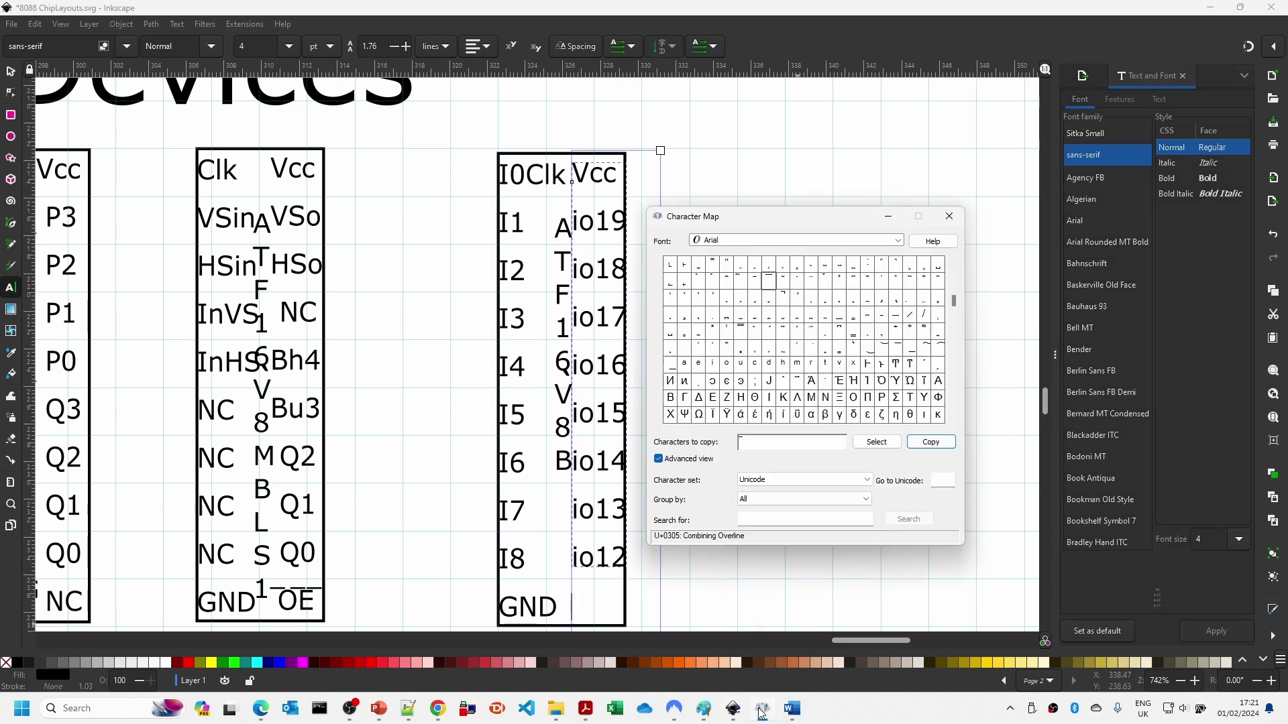
pyautogui.moveTo(776, 234); pyautogui.dragTo(478, 203)
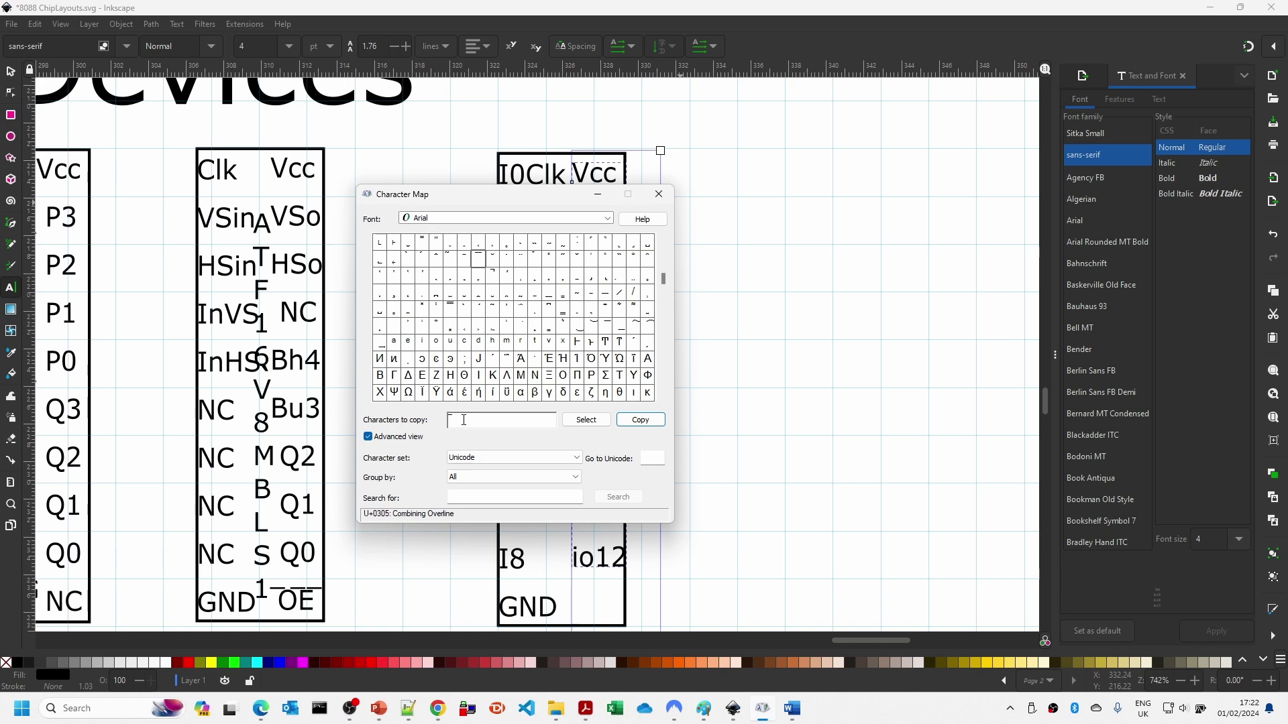
pyautogui.write('OE')
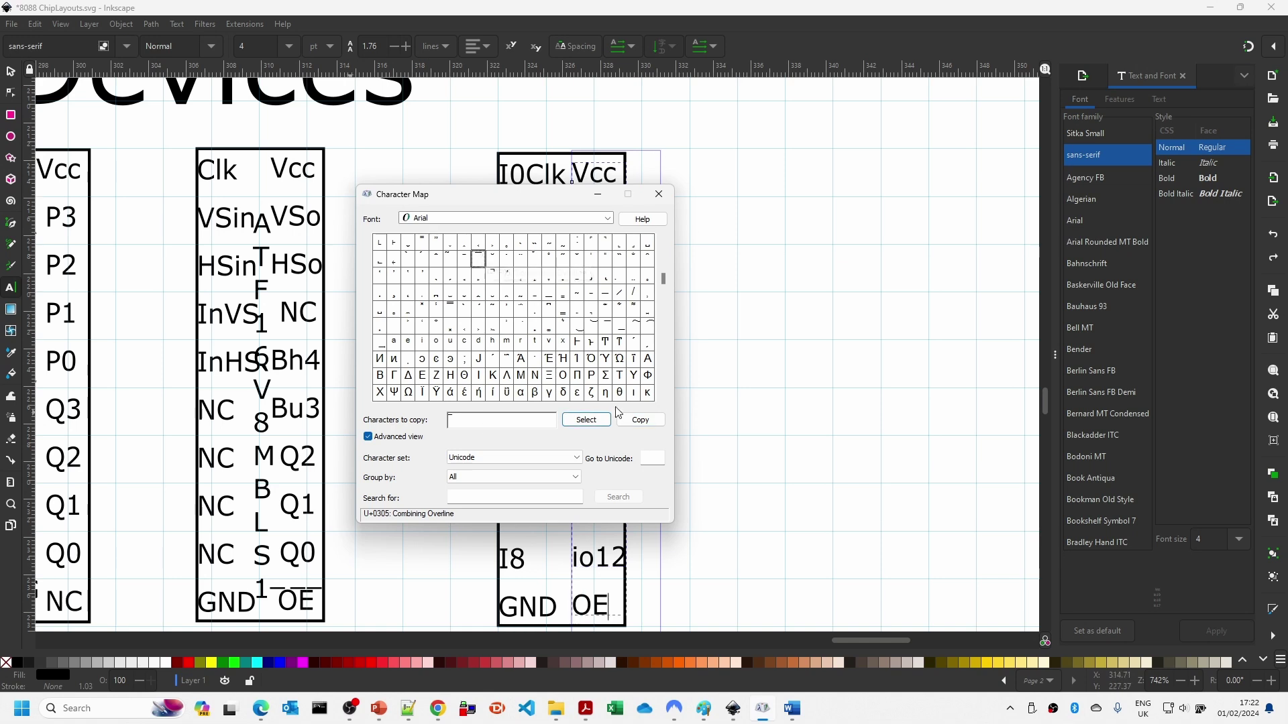
pyautogui.click(640, 420)
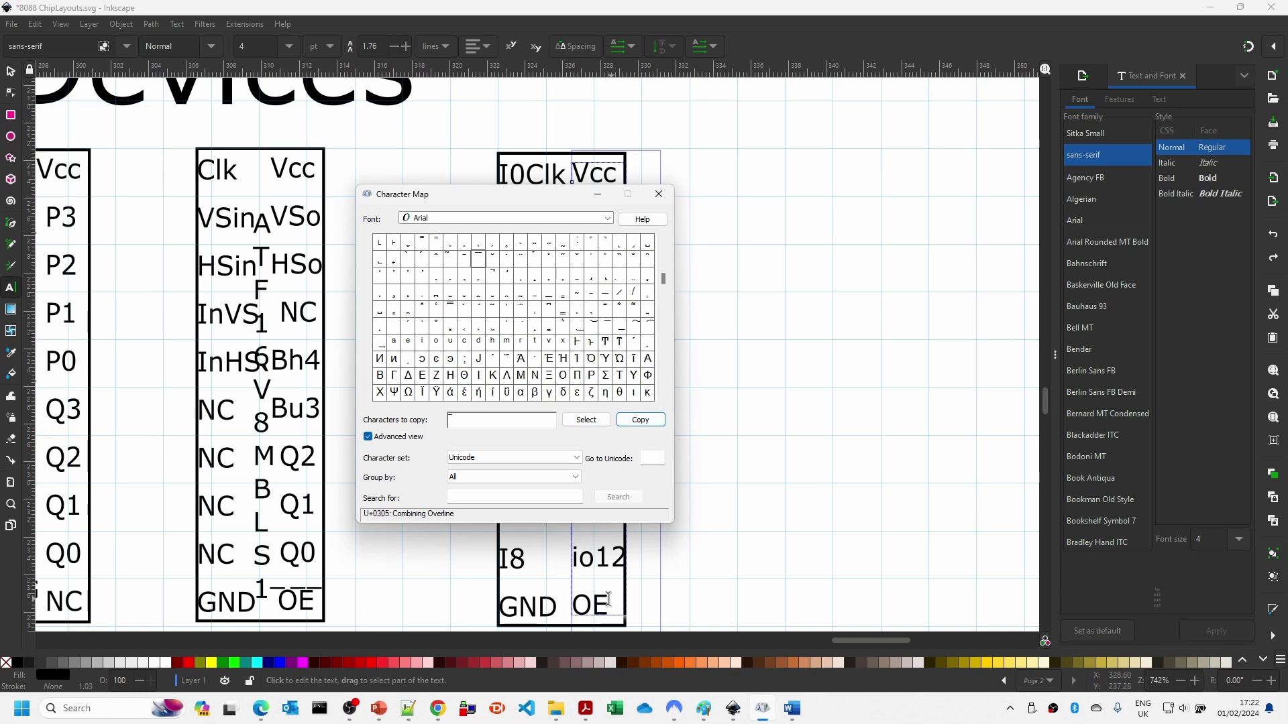
pyautogui.click(599, 601)
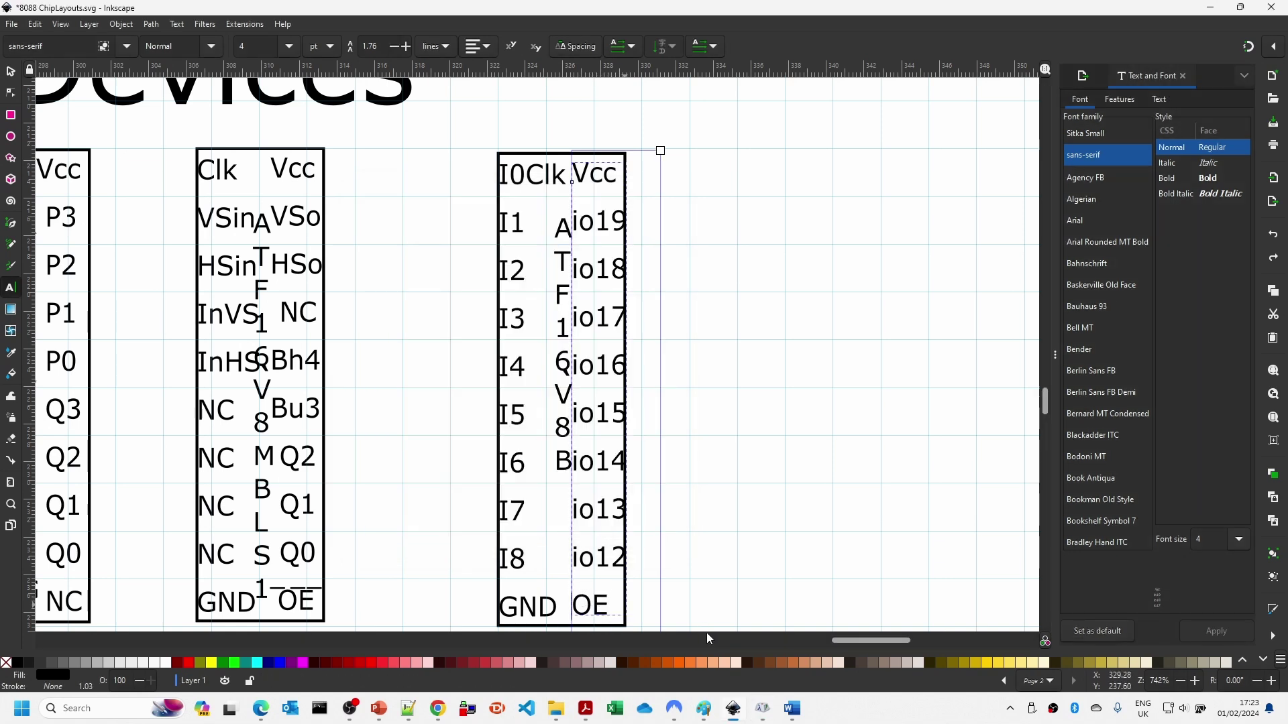
# Step: Paste the overline character before, between and after the letters of OE, and finish editing the text
pyautogui.press('Home')
pyautogui.hotkey('ctrl', 'v')
pyautogui.press('Right')
pyautogui.hotkey('ctrl', 'v')
pyautogui.press('Right')
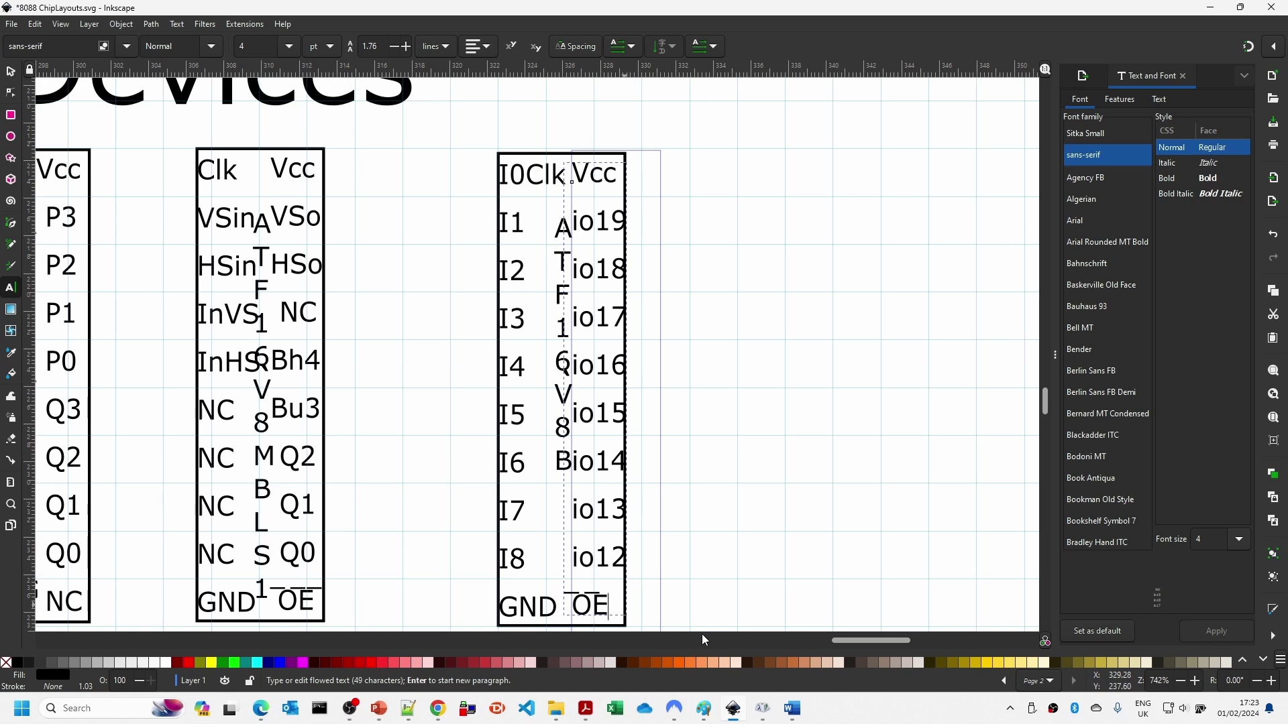
pyautogui.hotkey('ctrl', 'v')
pyautogui.press('Up')
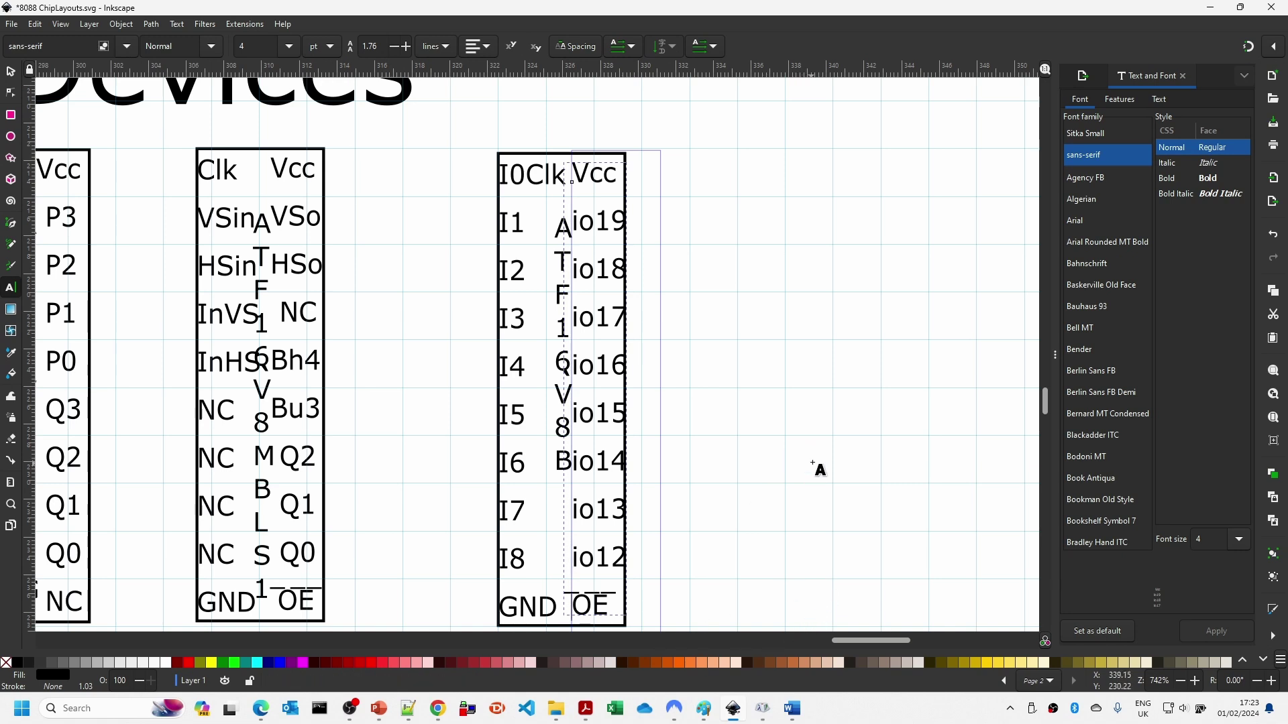
pyautogui.click(820, 444)
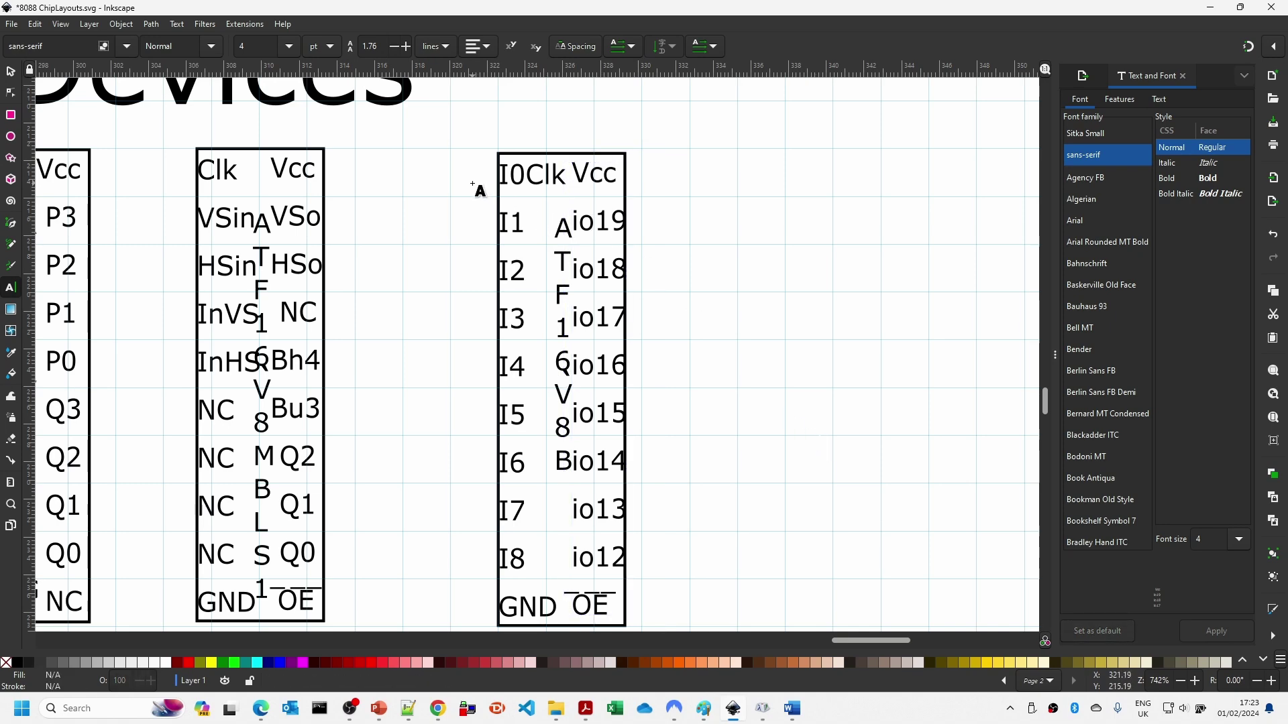
# Step: Group all five objects of the new ATF16V8B label, from its outline rectangle to its pin and name texts
pyautogui.keyDown('ctrl'); pyautogui.scroll(-1, 473, 183); pyautogui.keyUp('ctrl')
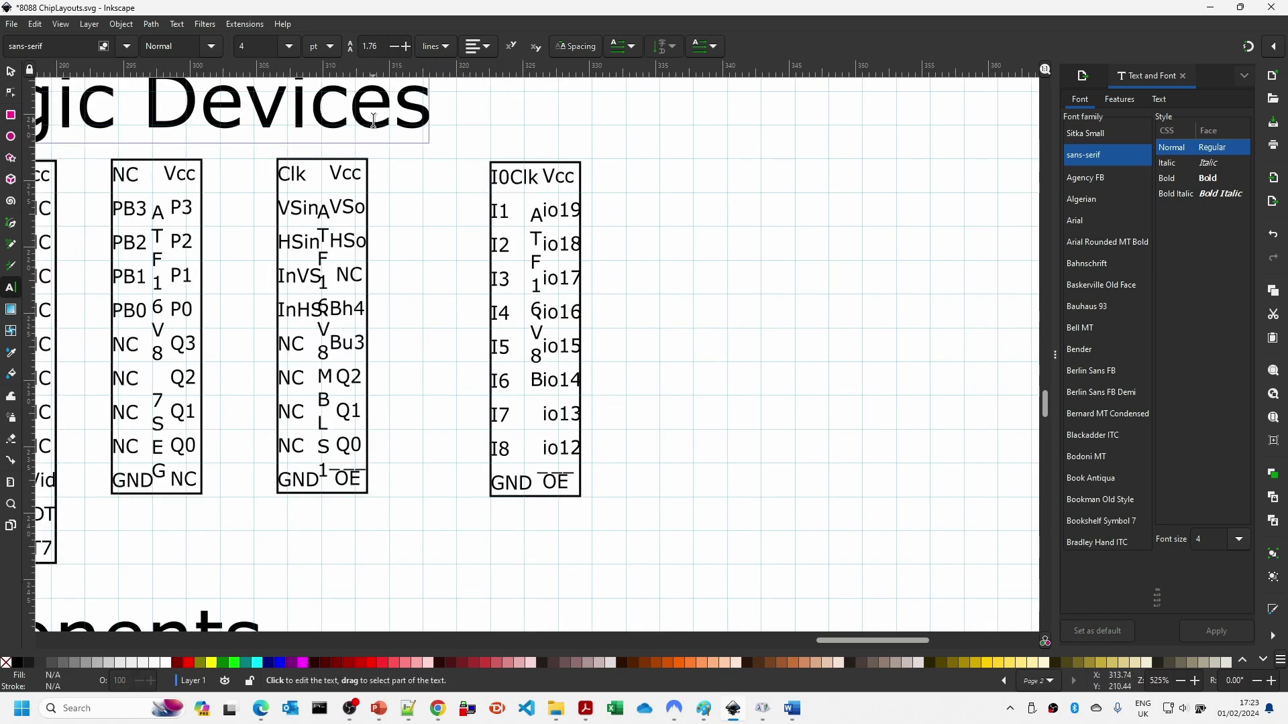
pyautogui.press('F1')
pyautogui.moveTo(465, 144); pyautogui.dragTo(658, 587)
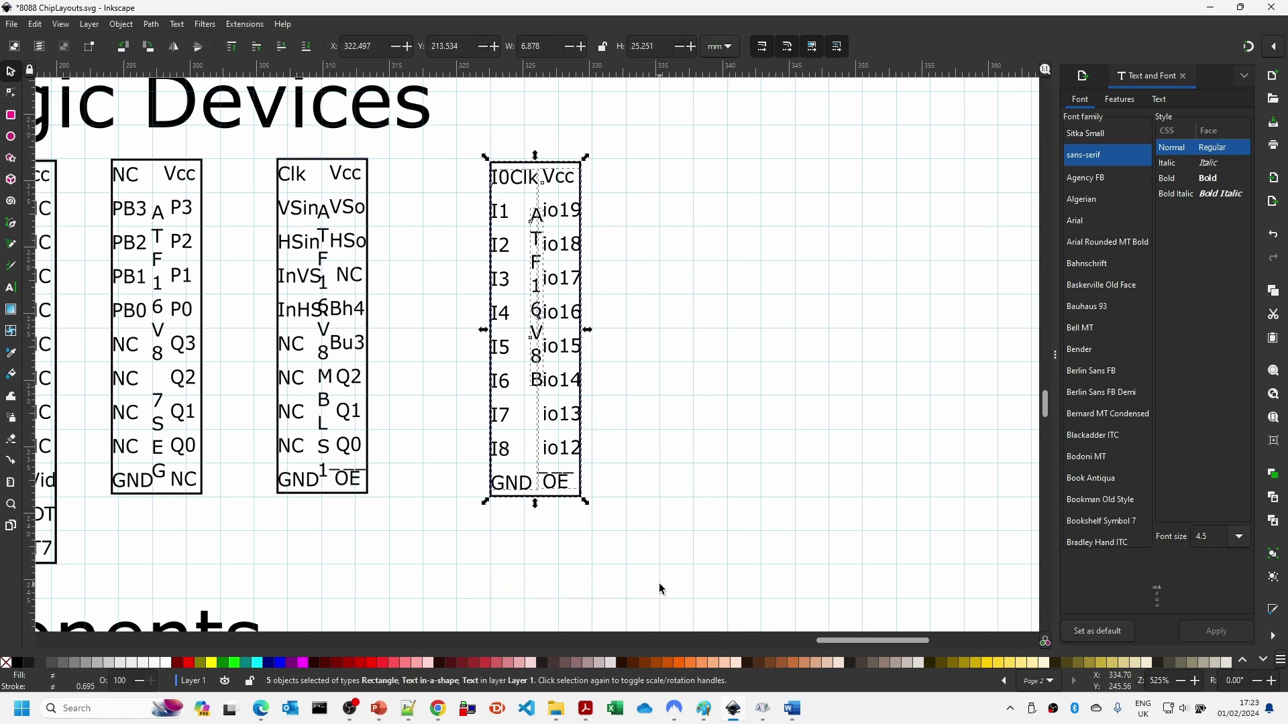
pyautogui.click(124, 26)
pyautogui.click(146, 144)
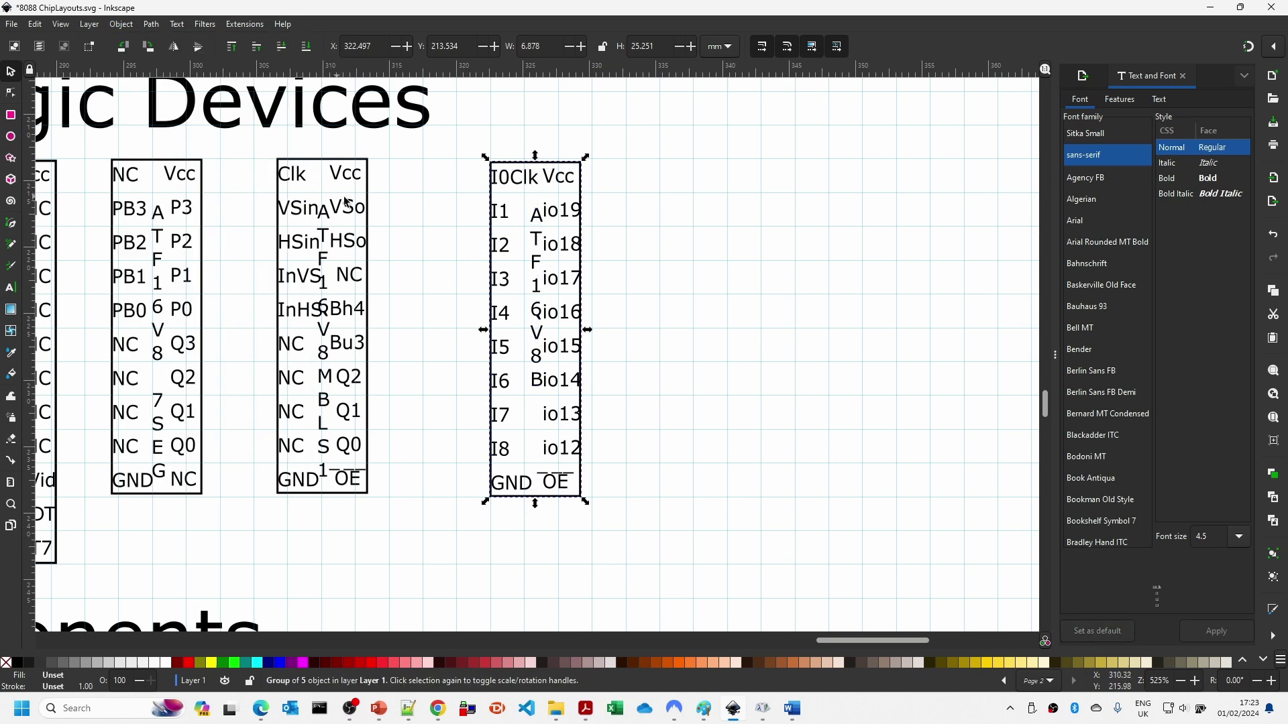
# Step: Duplicate the grouped ATF16V8B label and place the copy level with and right of the original, at about X 335.2, Y 213.6 mm
pyautogui.hotkey('ctrl', 'c')
pyautogui.hotkey('ctrl', 'v')
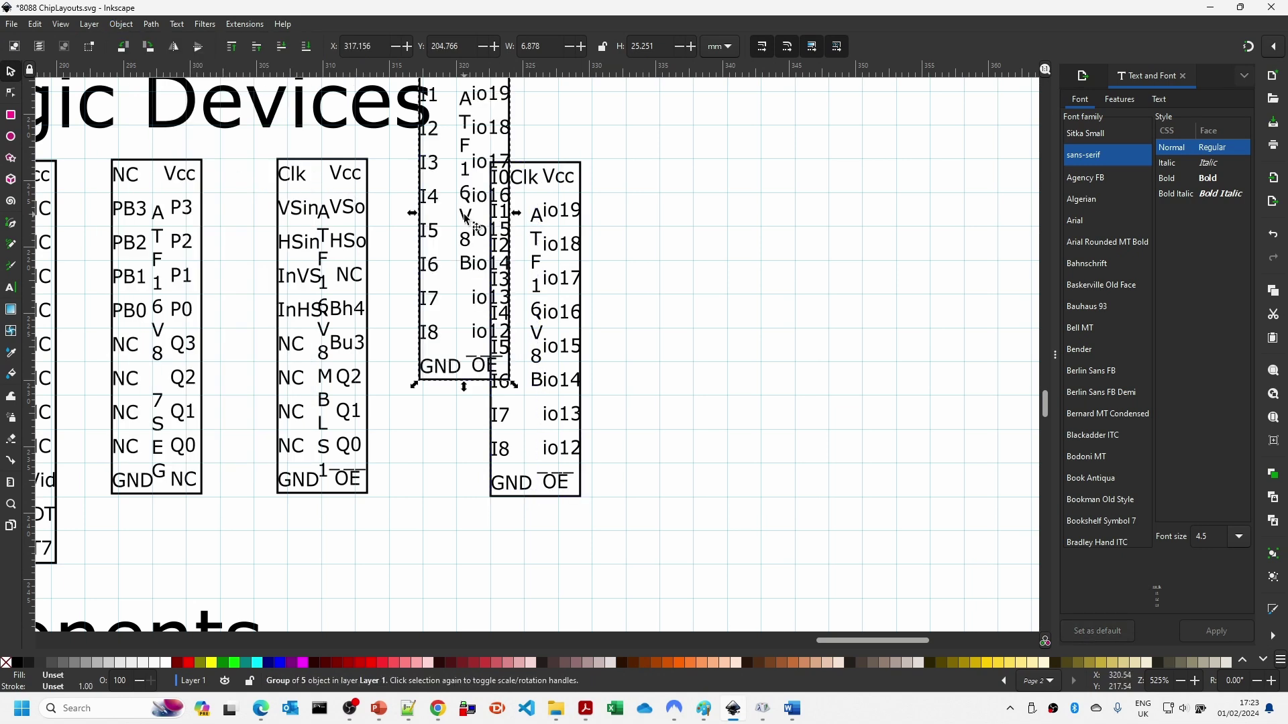
pyautogui.moveTo(449, 134); pyautogui.dragTo(554, 253)
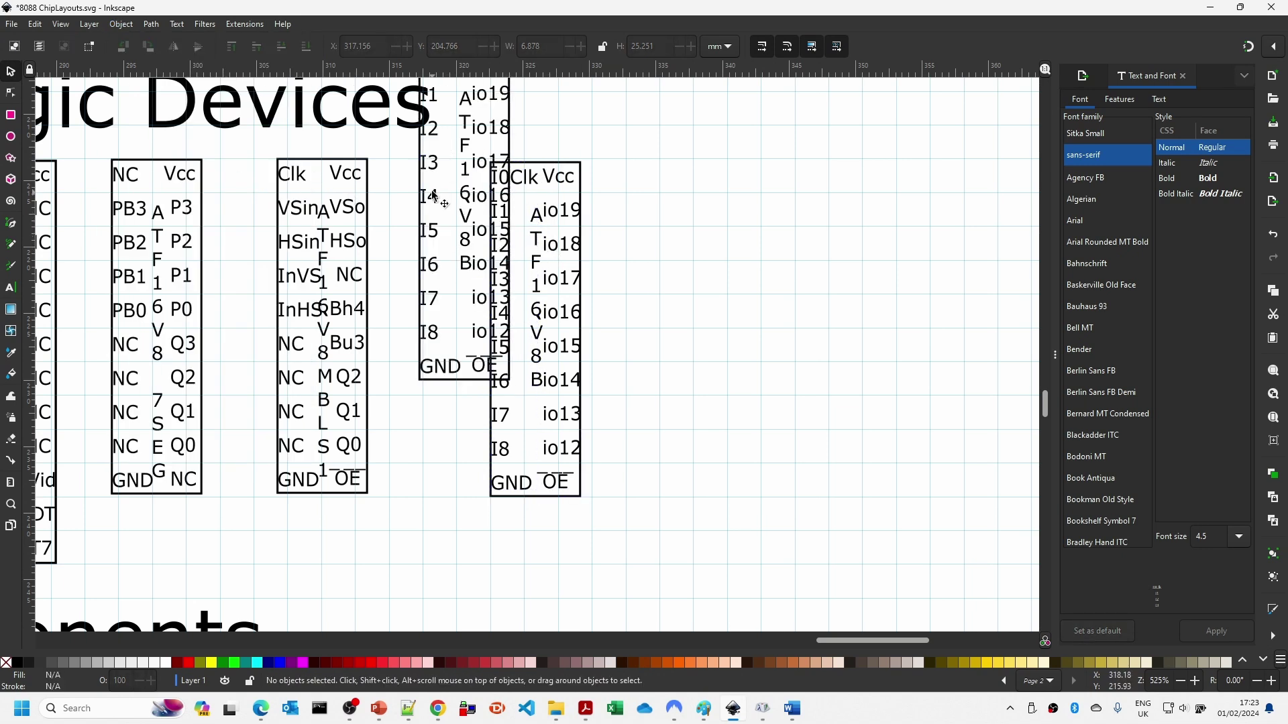
pyautogui.moveTo(442, 171); pyautogui.dragTo(462, 295)
pyautogui.click(430, 225)
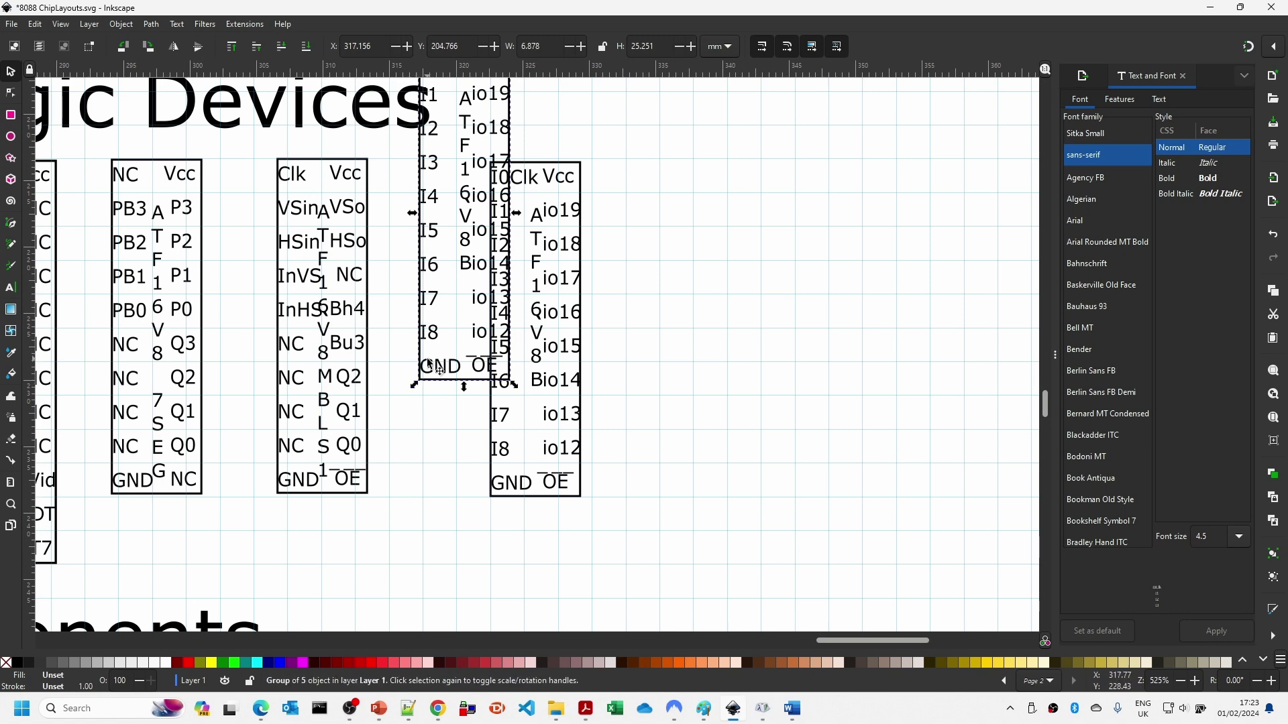
pyautogui.moveTo(429, 338); pyautogui.dragTo(669, 459)
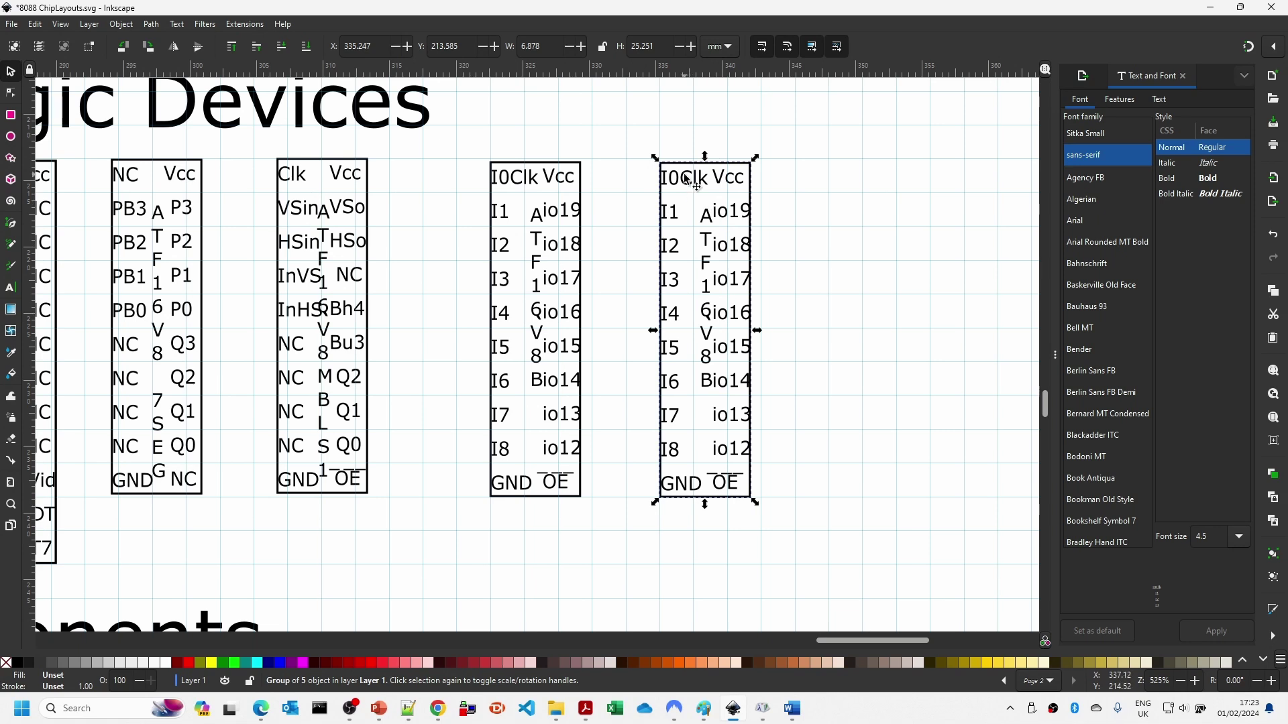
pyautogui.click(860, 350)
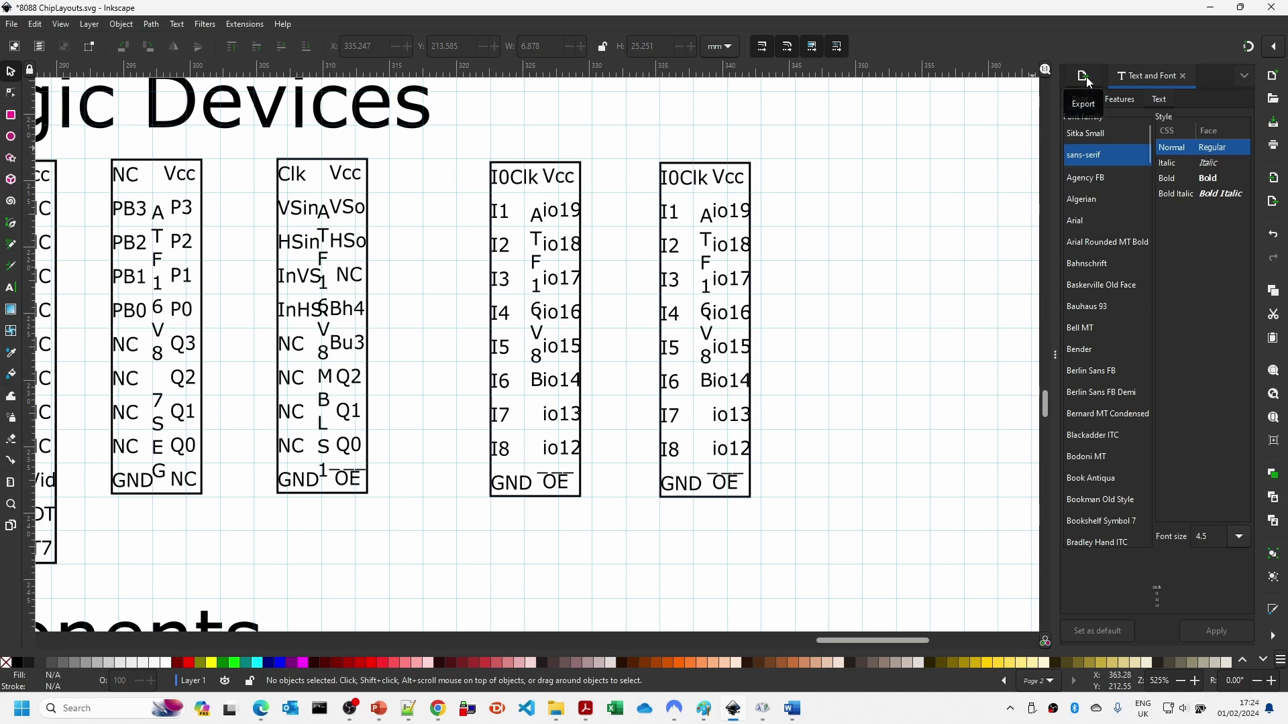
# Step: Export page 2 in Portable Document Format as bbpc8088 2.pdf, replacing the existing file
pyautogui.click(12, 25)
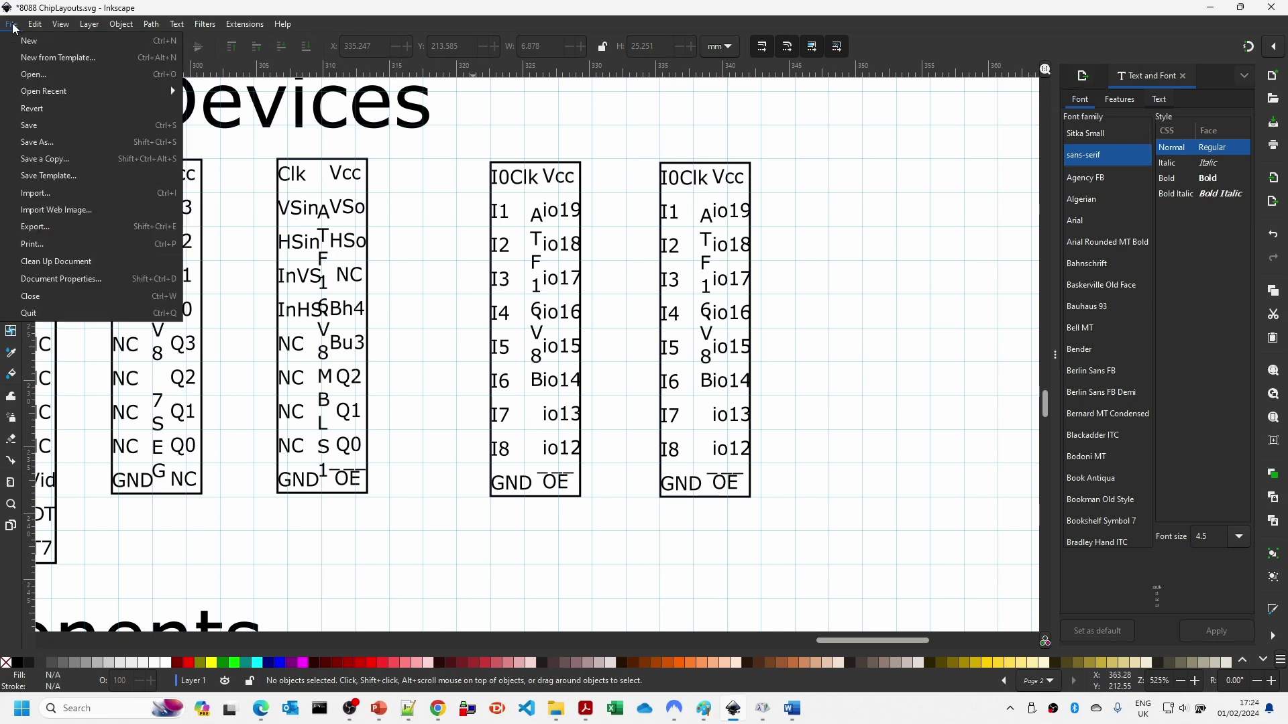
pyautogui.click(39, 228)
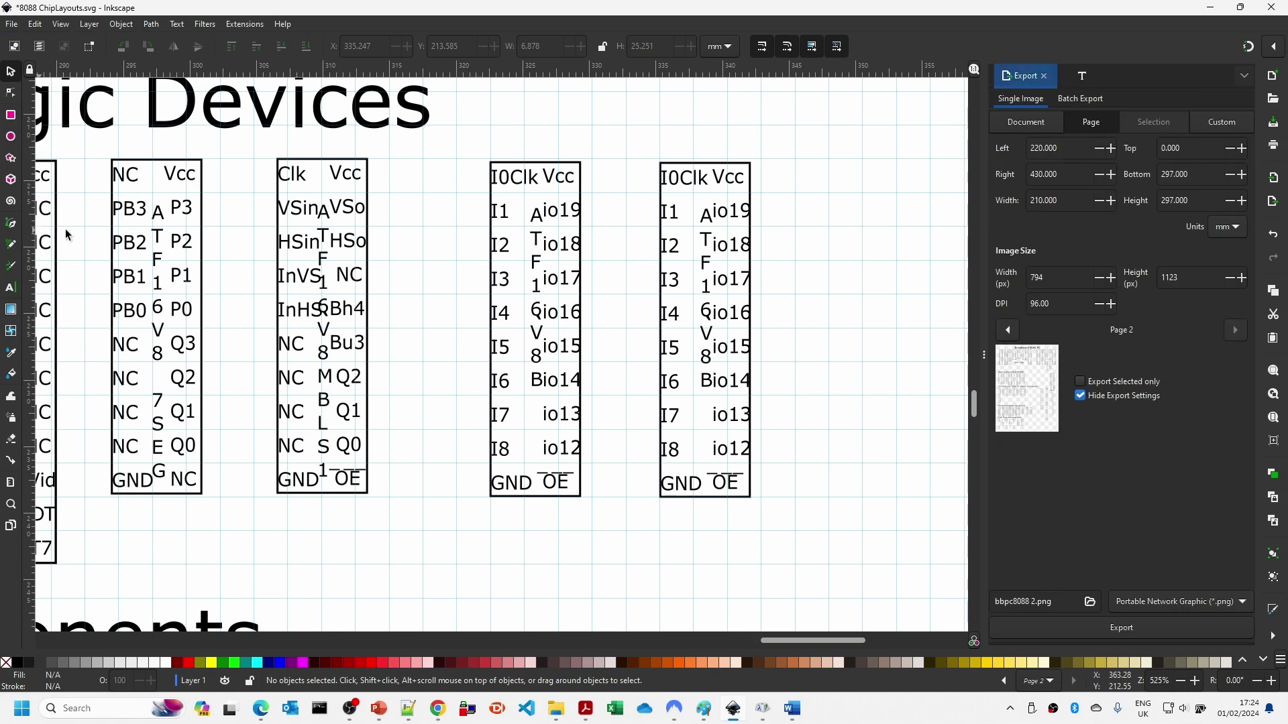
pyautogui.click(1206, 598)
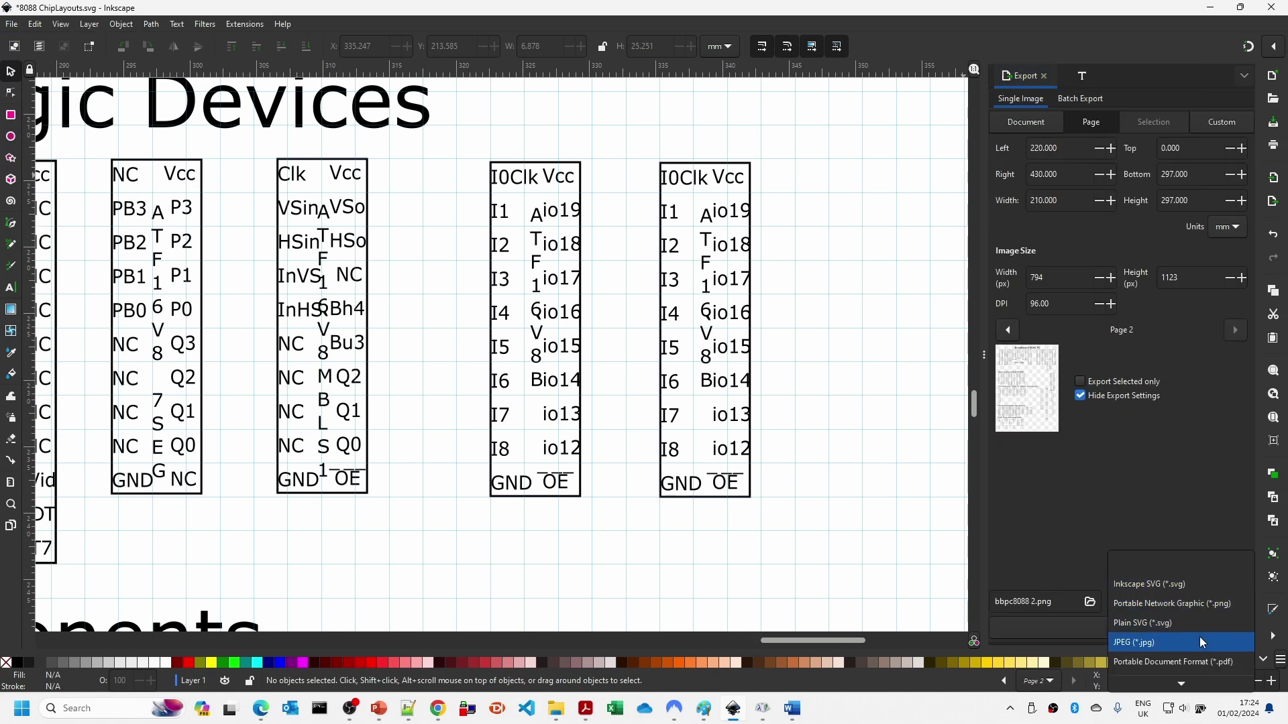
pyautogui.click(1194, 662)
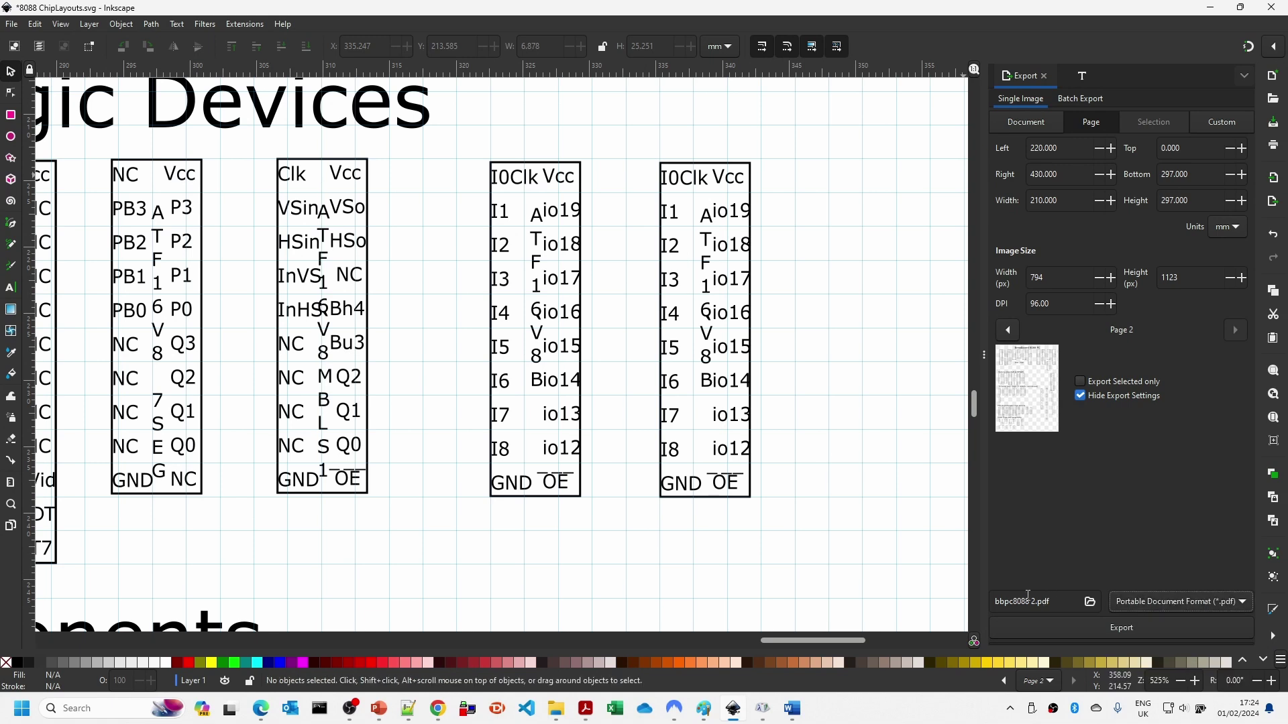
pyautogui.click(1124, 629)
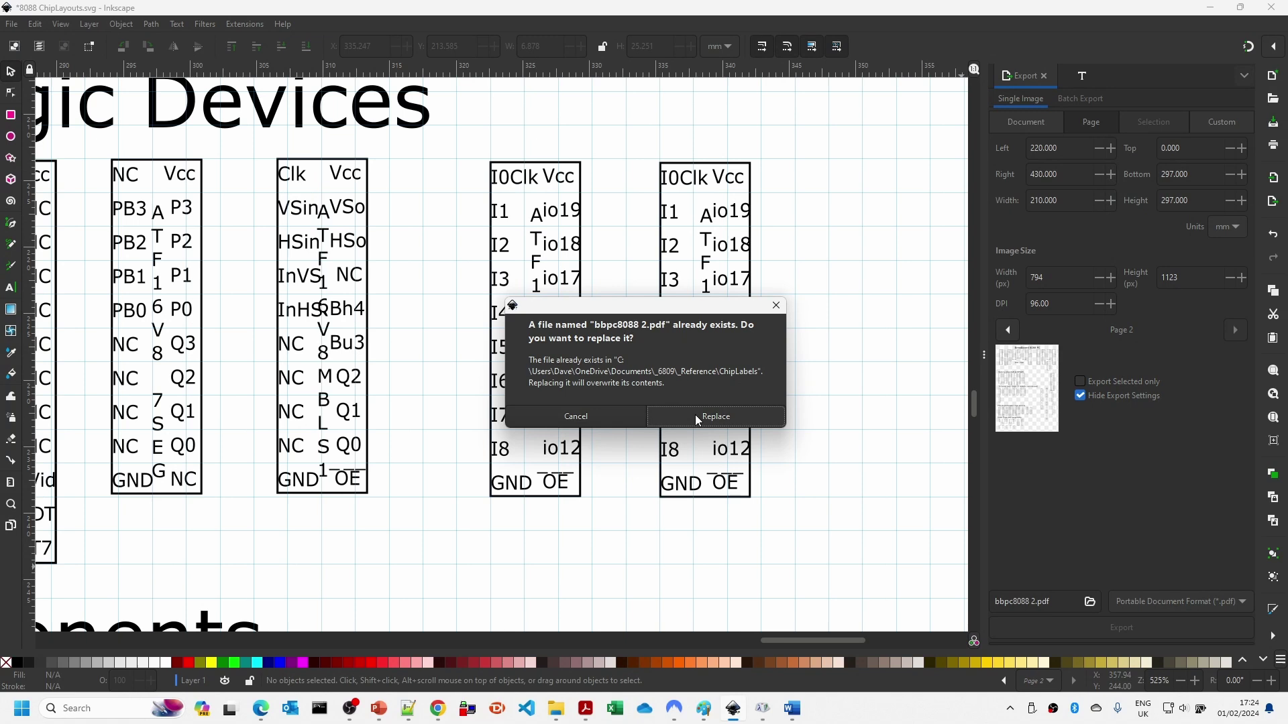
pyautogui.click(695, 416)
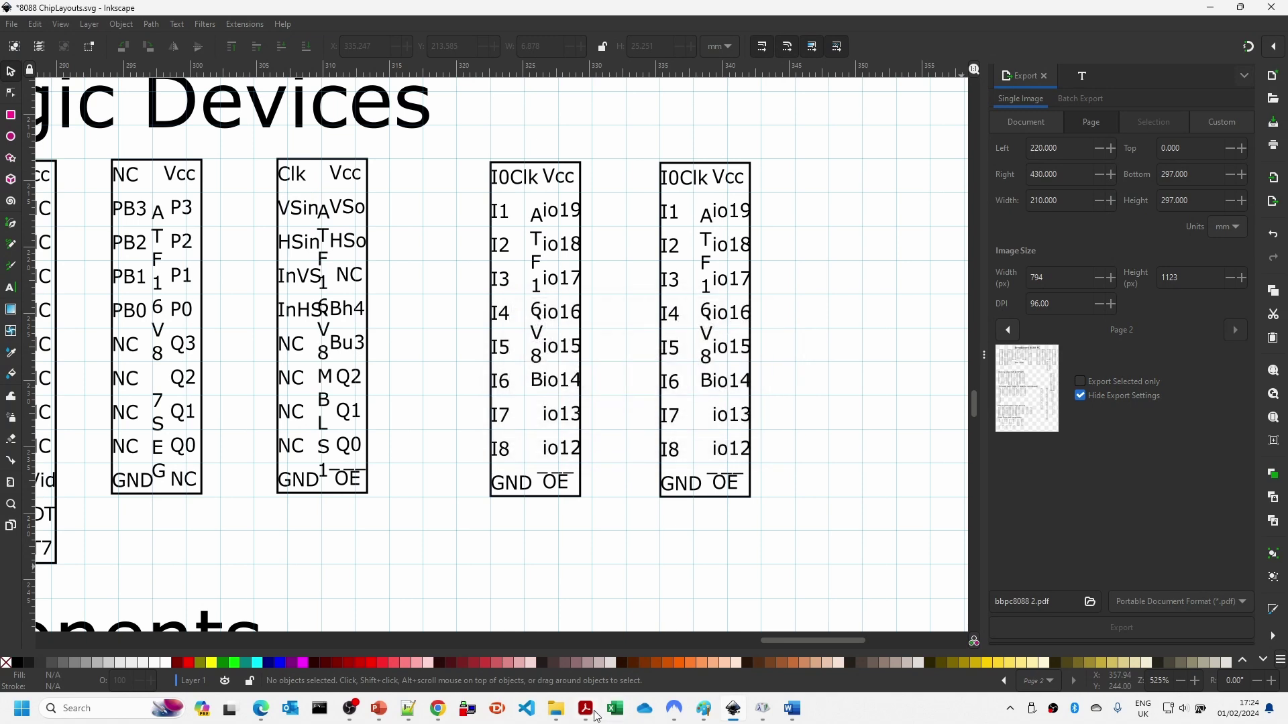
# Step: Switch to Acrobat Reader, open bbpc8088 2.pdf and examine the two new labels under PLD Programmable Logic Devices up close
pyautogui.moveTo(591, 704)
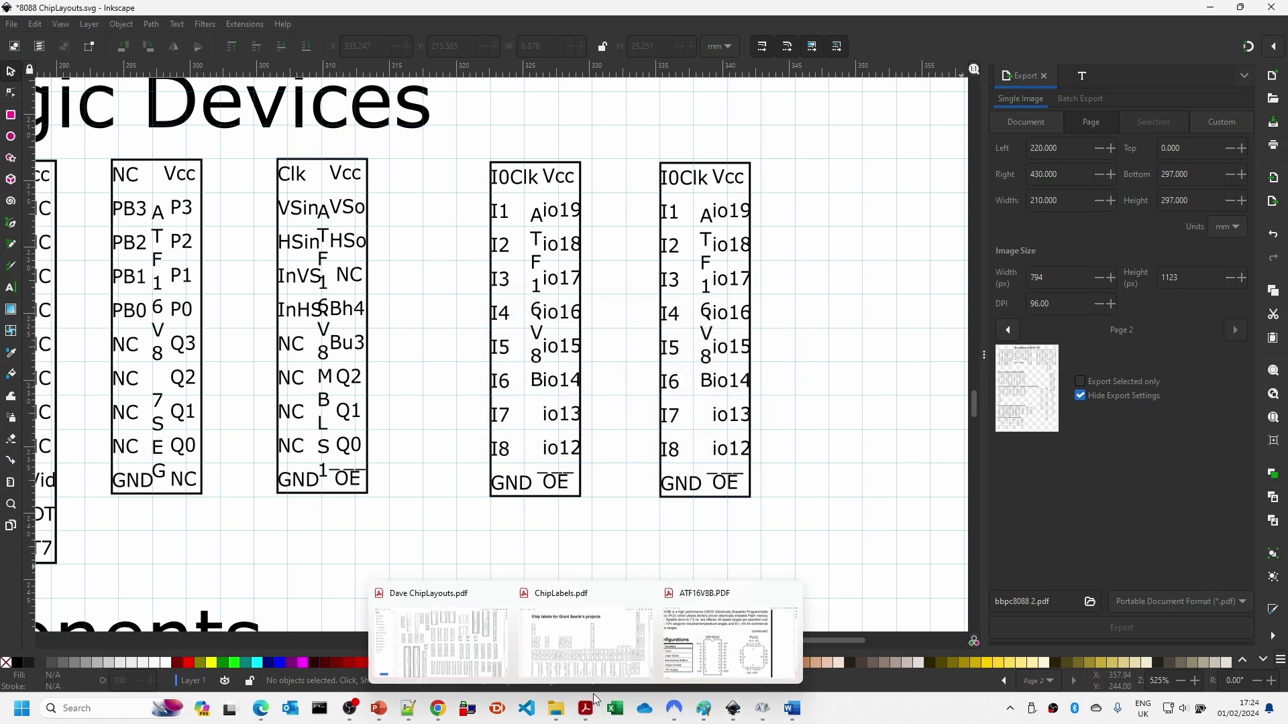
pyautogui.click(457, 597)
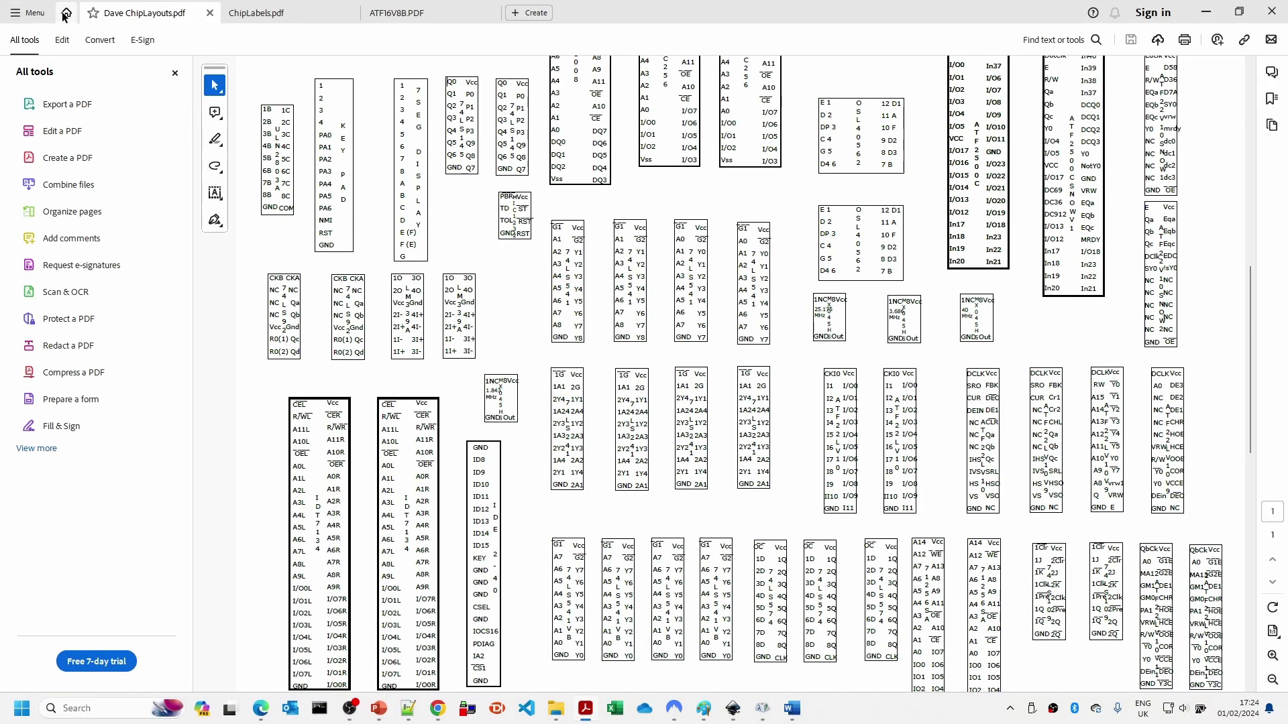
pyautogui.click(67, 12)
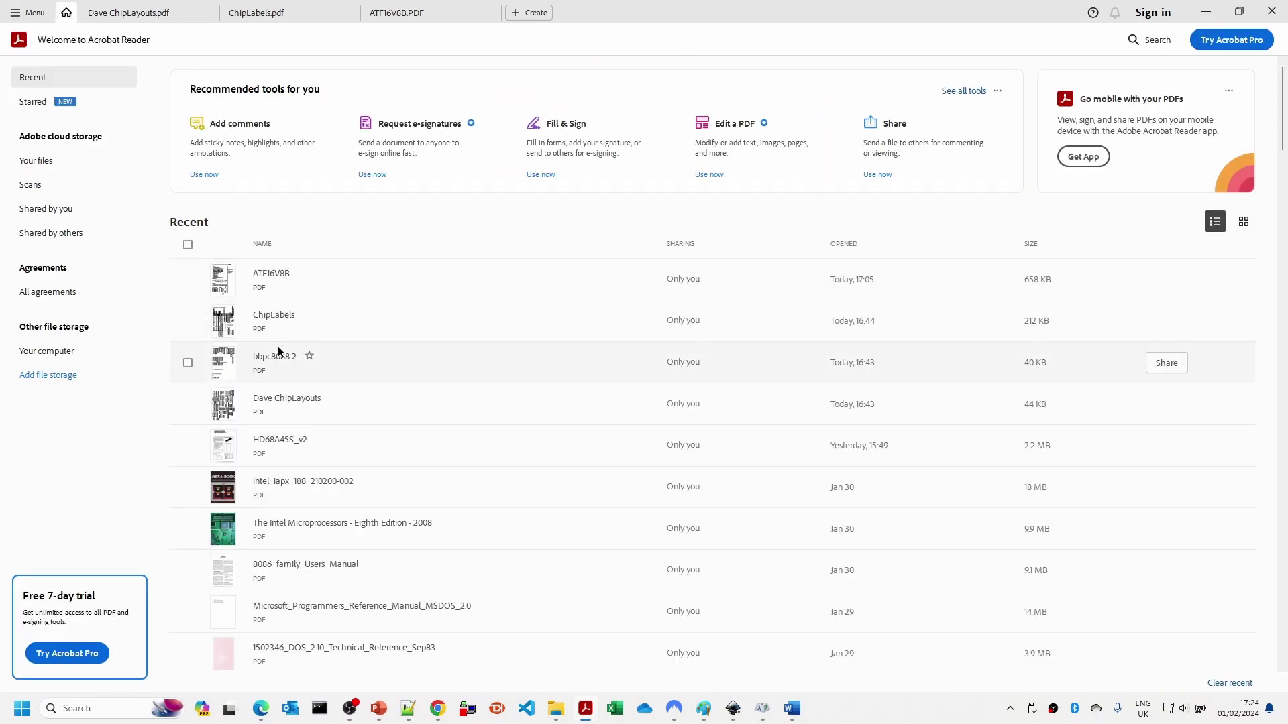
pyautogui.click(278, 361)
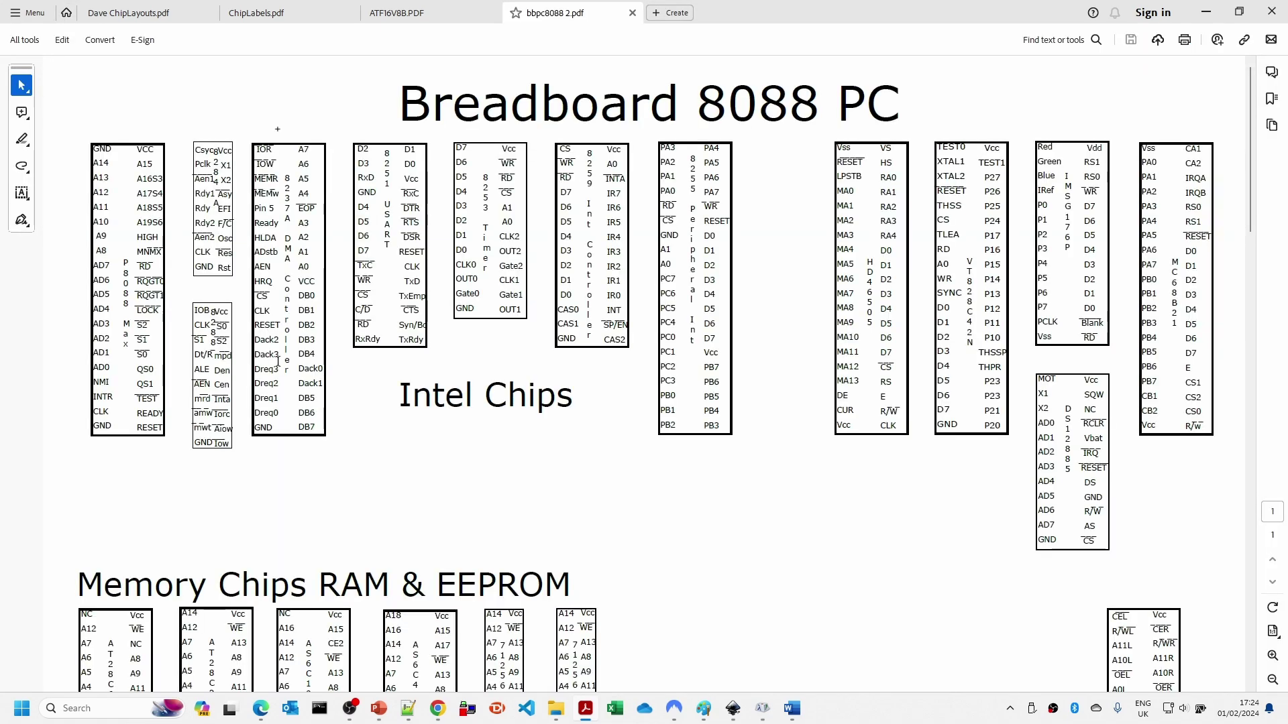
pyautogui.moveTo(1249, 135); pyautogui.dragTo(1249, 546)
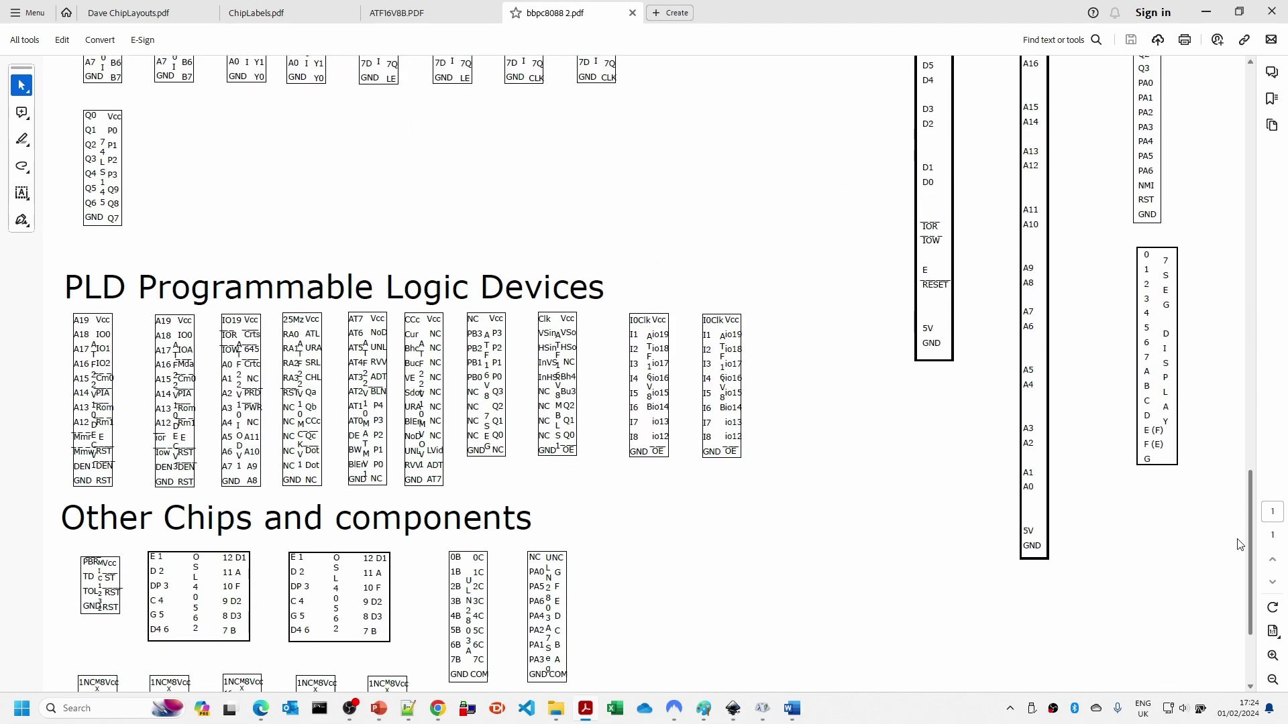
pyautogui.scroll(5, 667, 345)
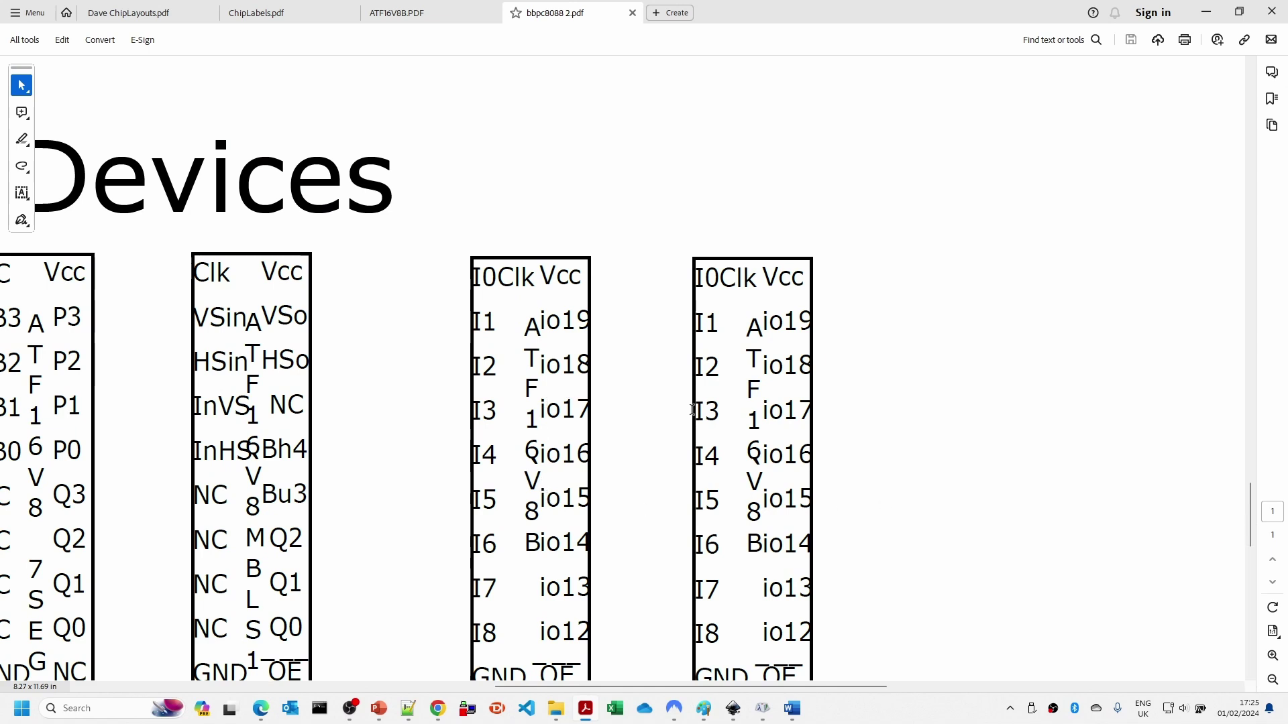
# Step: Review the PDF's print settings, including page scaling and the printer's quality properties, and leave without printing
pyautogui.click(27, 14)
pyautogui.click(54, 236)
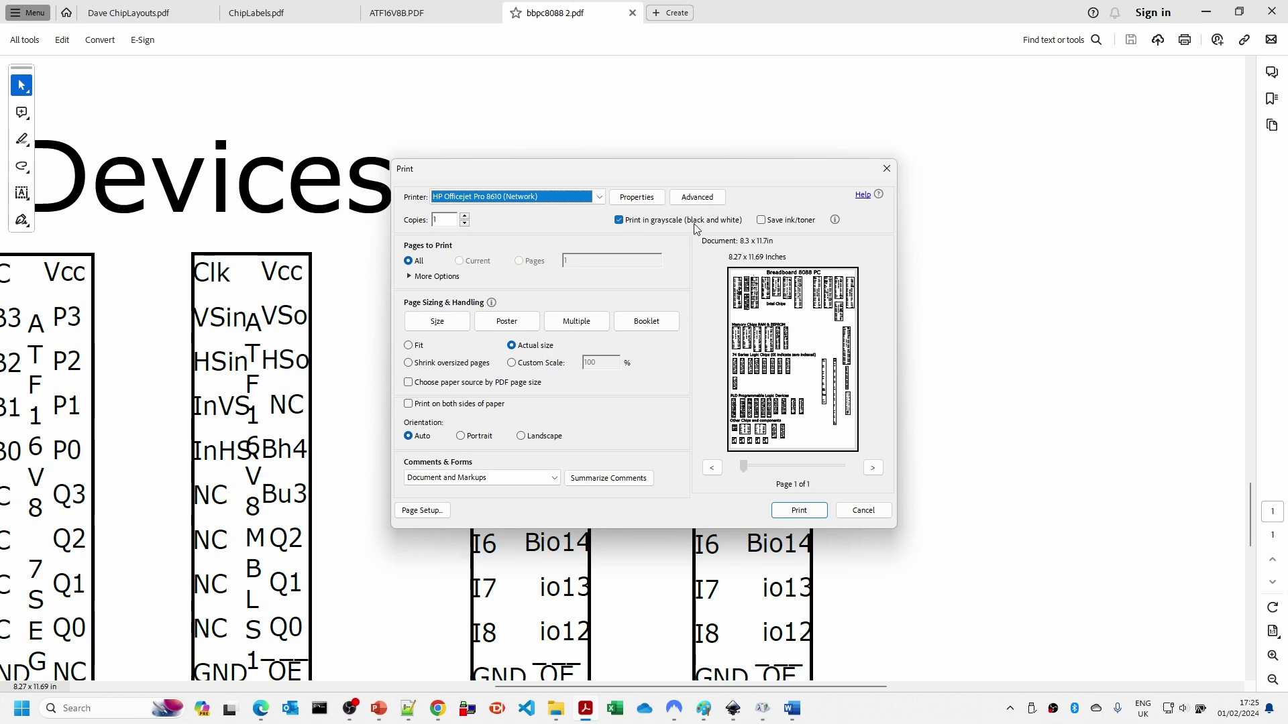
pyautogui.click(637, 197)
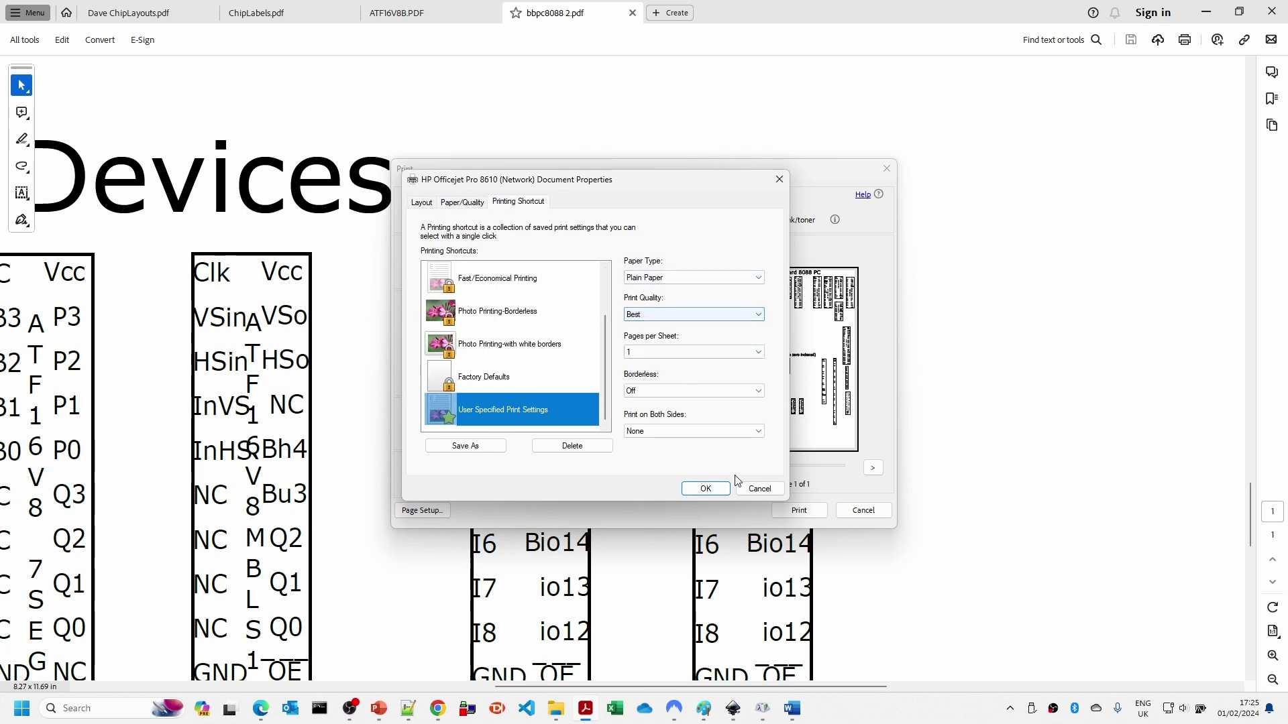
pyautogui.click(757, 492)
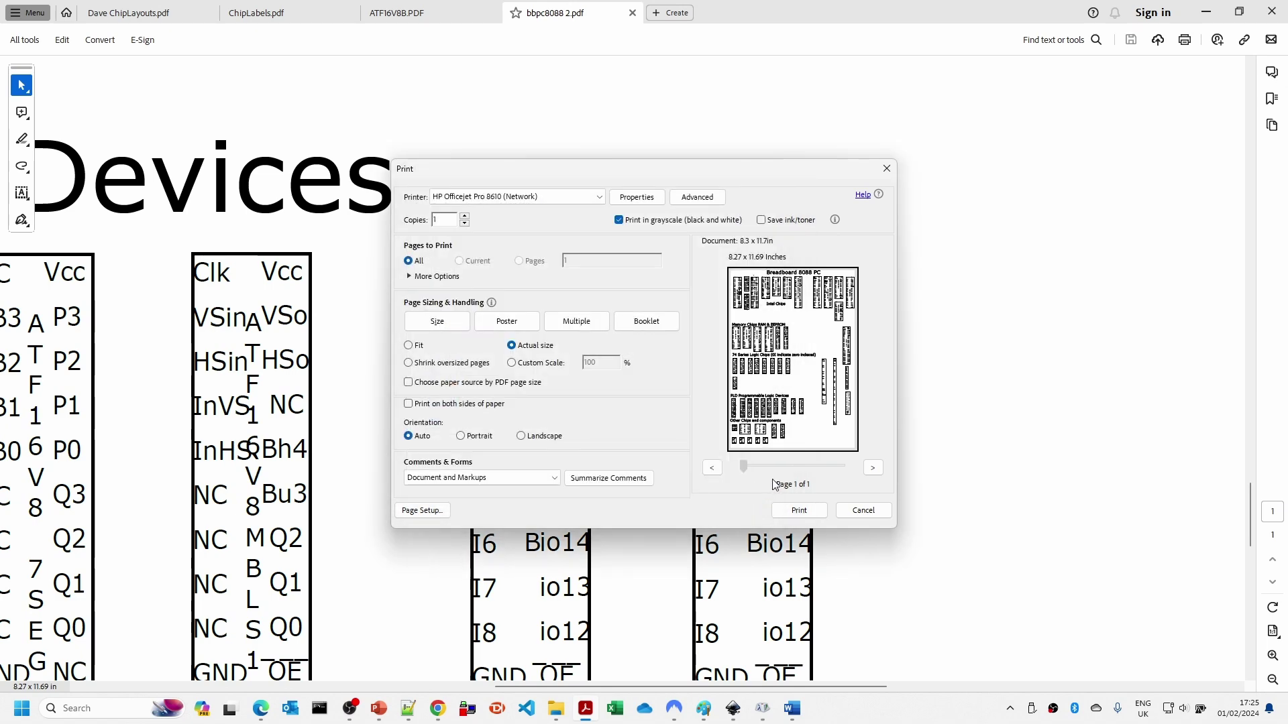
pyautogui.click(872, 513)
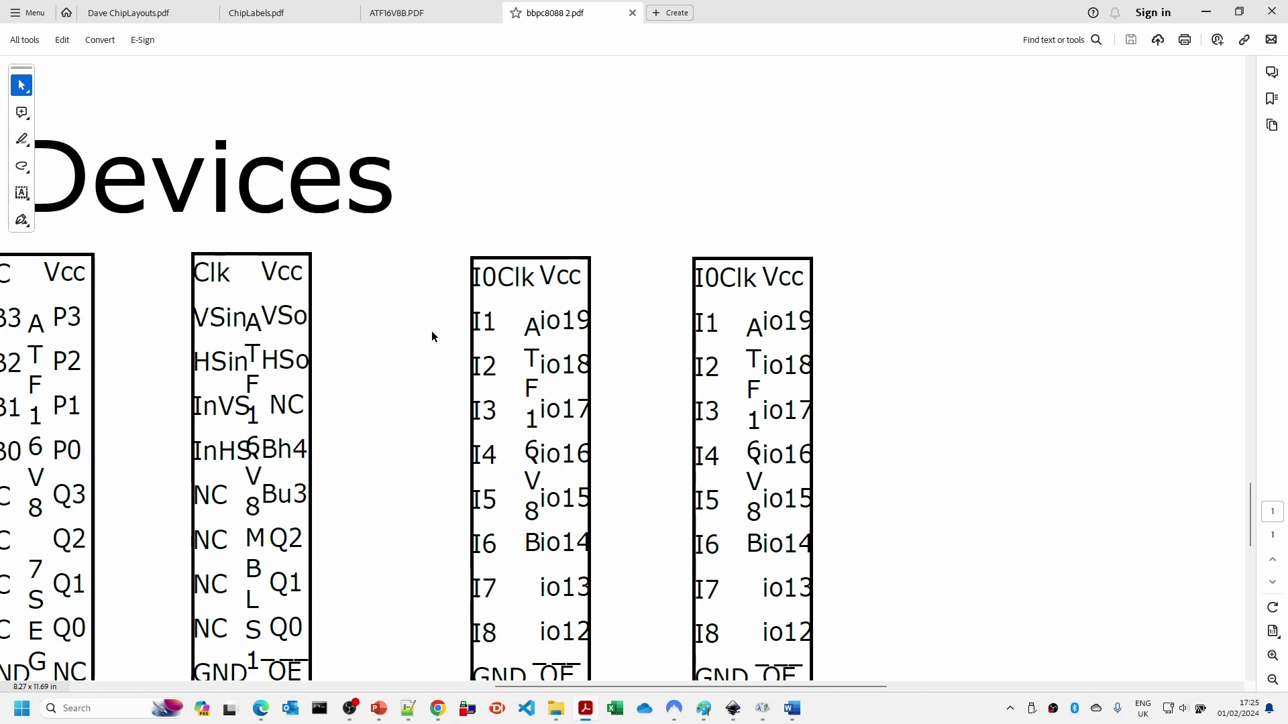
# Step: Switch to the Chip Labels presentation, open its Nanocomp6809 ChipLabels GitHub link and read the readme.txt notes
pyautogui.keyDown('ctrl'); pyautogui.scroll(-4, 365, 261); pyautogui.keyUp('ctrl')
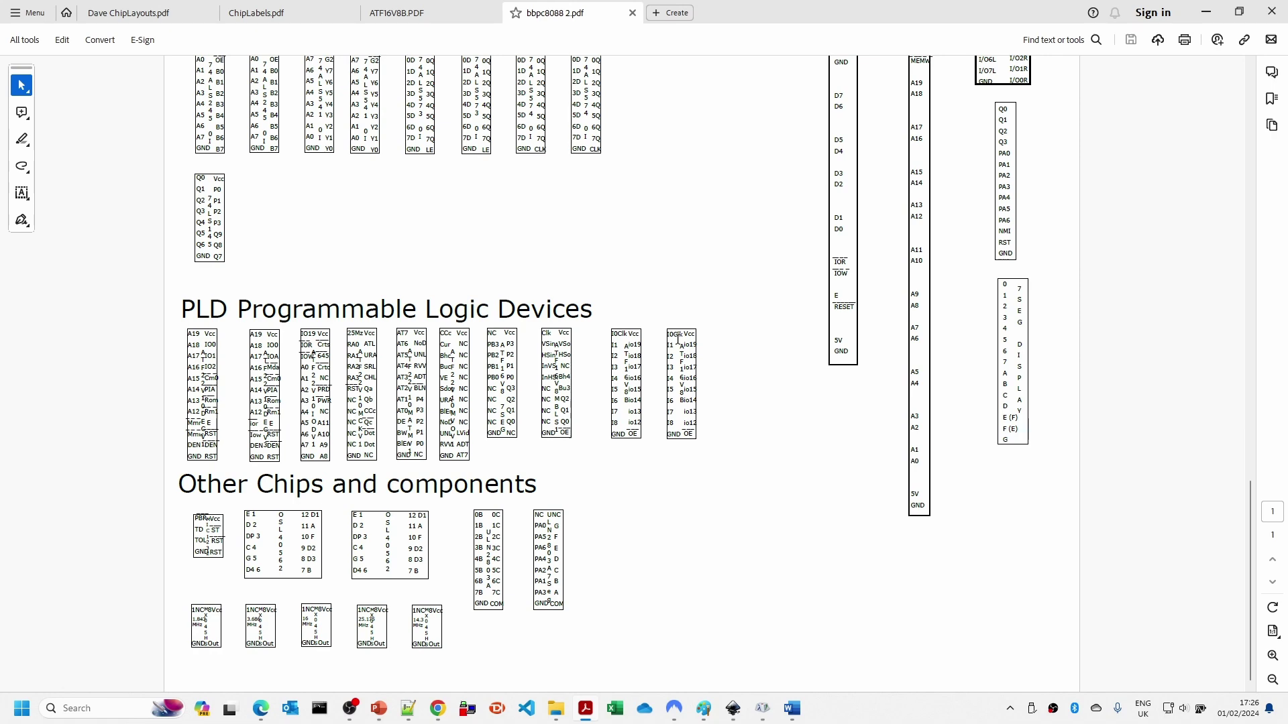
pyautogui.hotkey('alt', 'Tab')
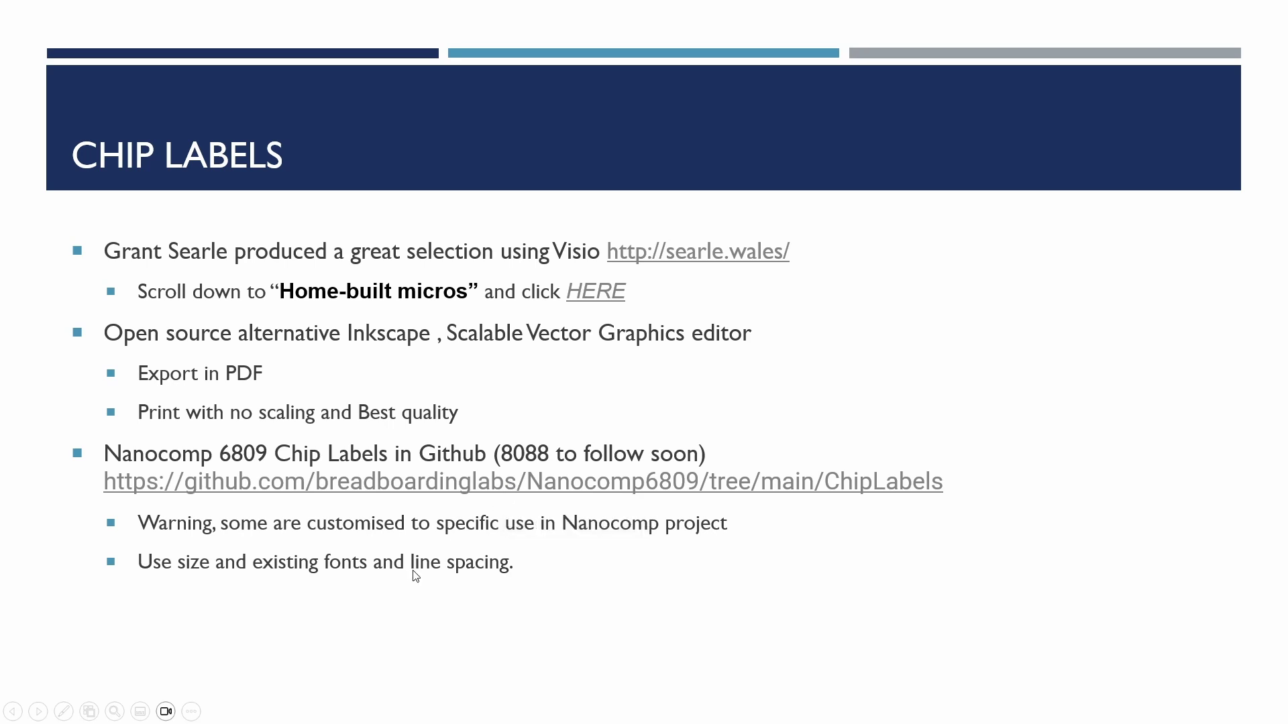
pyautogui.click(469, 496)
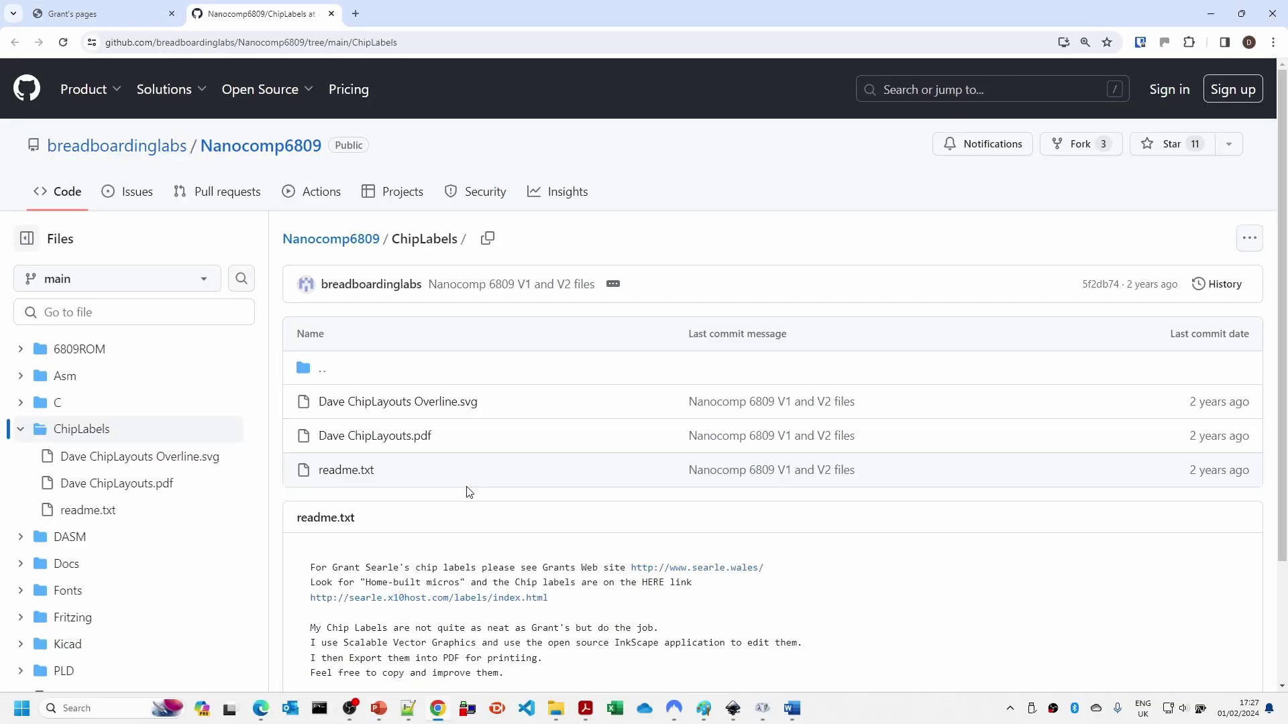
pyautogui.scroll(-2, 468, 447)
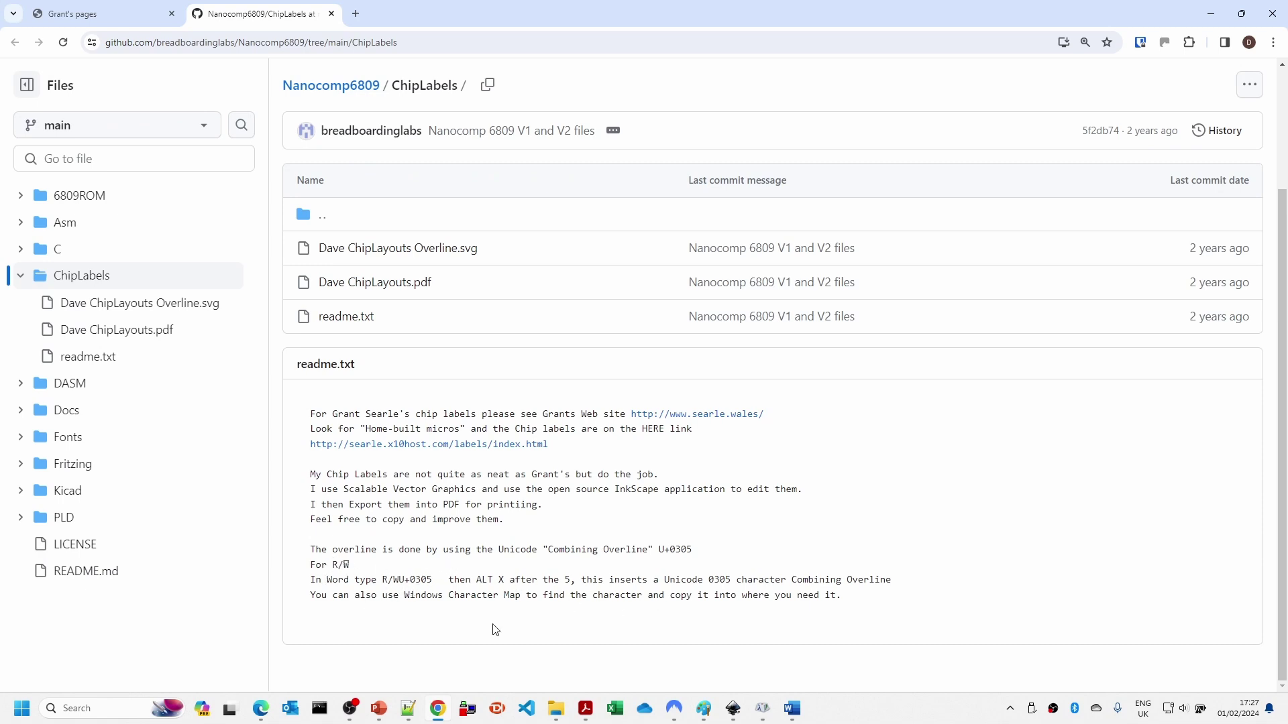
# Step: Switch to Word, add u+0305 after R/W and convert it to the combining overline character, and return to the GitHub page
pyautogui.click(791, 707)
pyautogui.moveTo(797, 168); pyautogui.dragTo(750, 127)
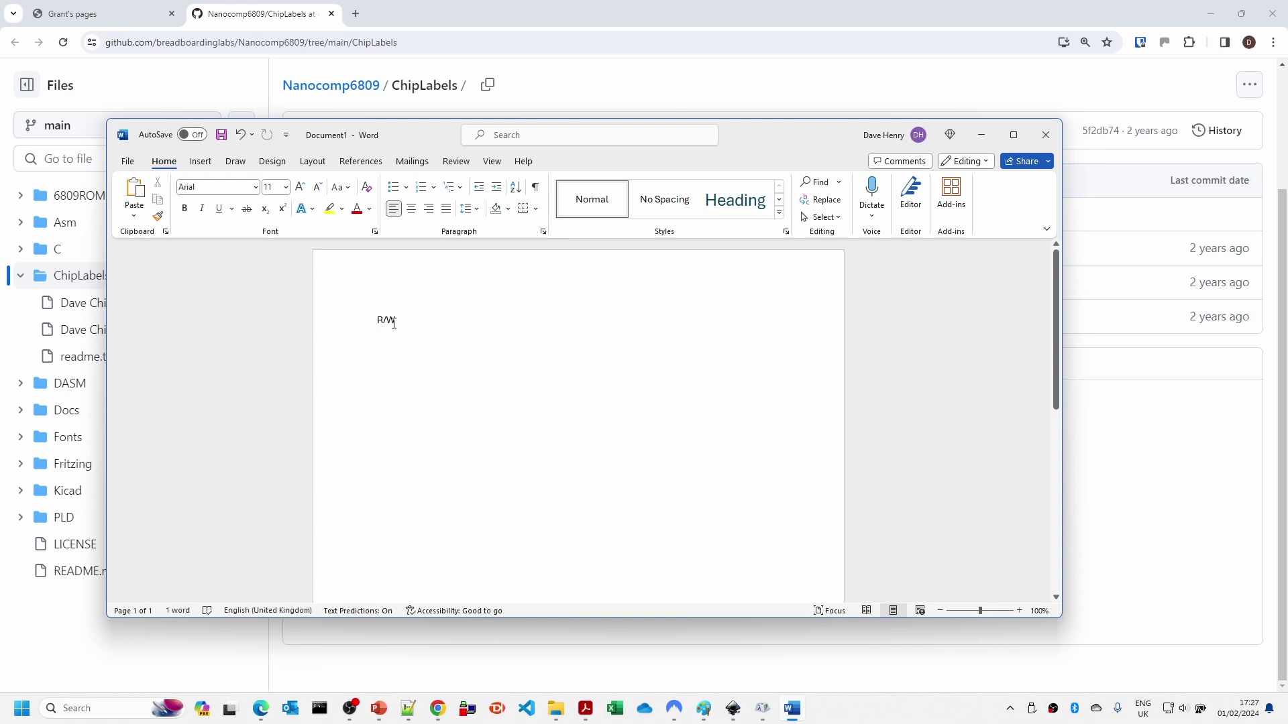
pyautogui.write('u+0305')
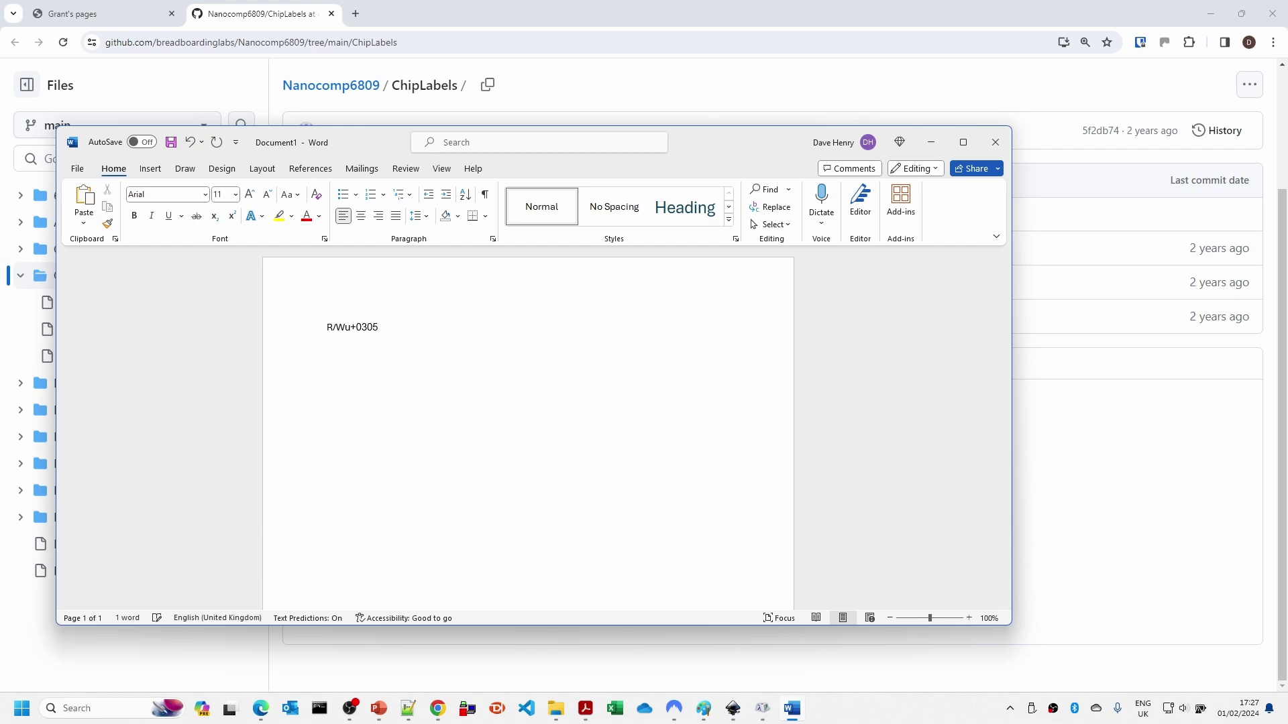
pyautogui.hotkey('alt', 'x')
pyautogui.press('Left')
pyautogui.press('Left')
pyautogui.hotkey('alt', 'Tab')
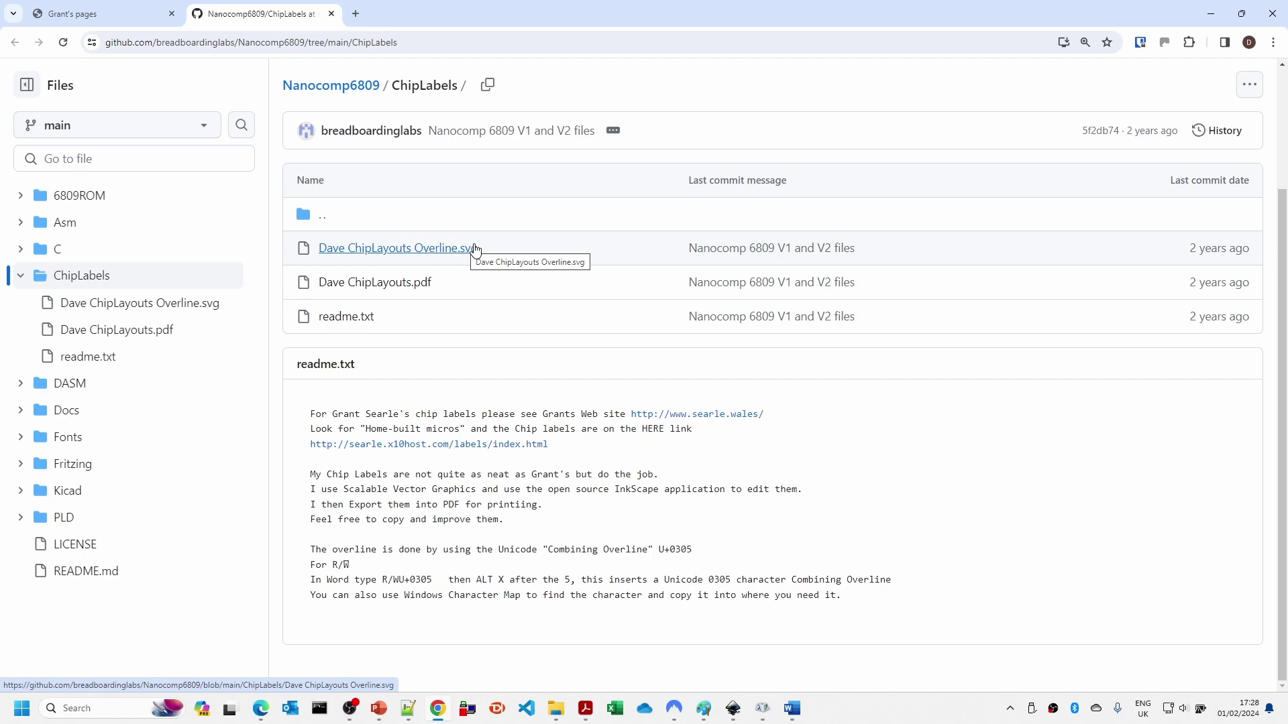
# Step: Switch back to Inkscape and look over the label sections of the whole Breadboard 8088 PC page
pyautogui.click(733, 709)
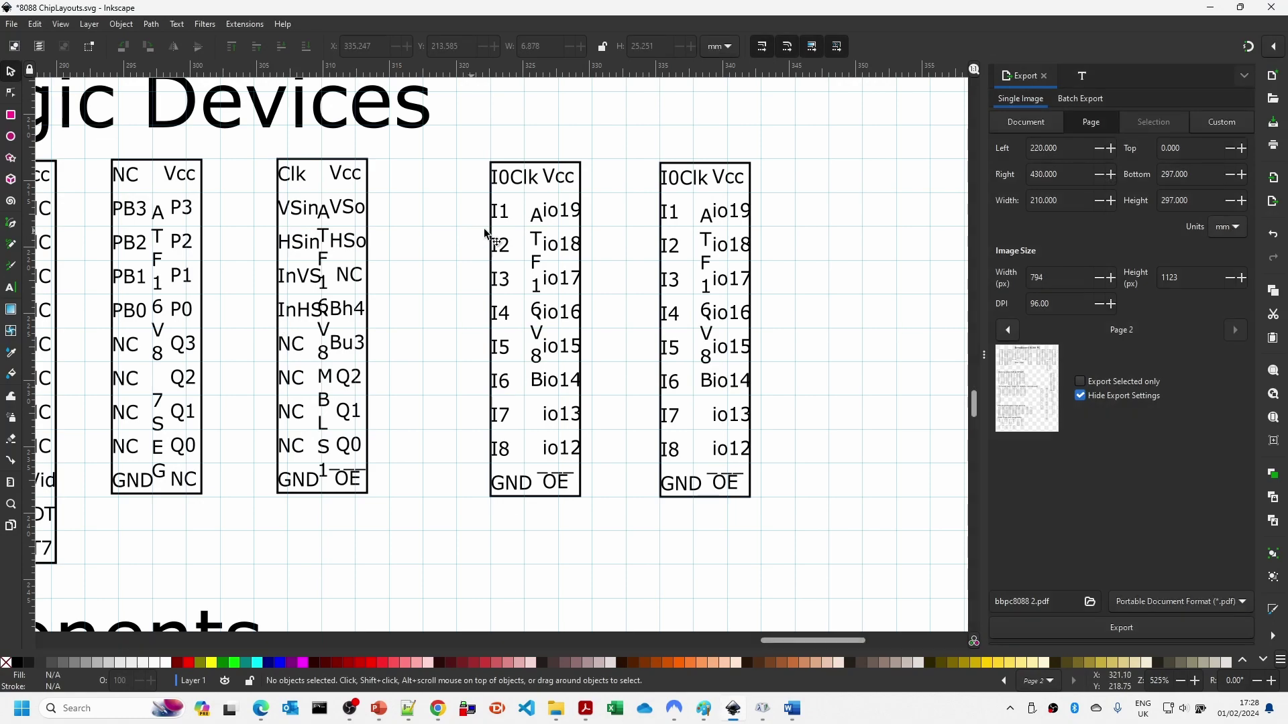
pyautogui.keyDown('ctrl'); pyautogui.scroll(-2, 472, 241); pyautogui.keyUp('ctrl')
pyautogui.keyDown('ctrl'); pyautogui.scroll(-3, 478, 239); pyautogui.keyUp('ctrl')
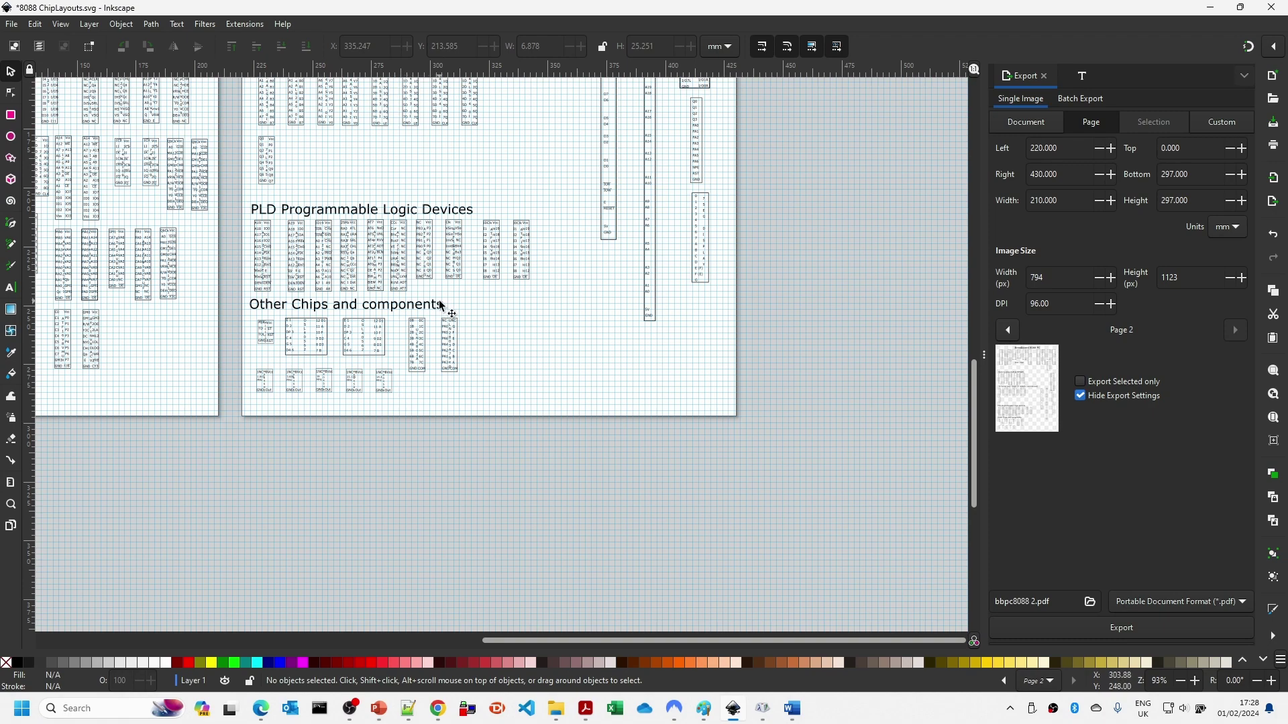
pyautogui.moveTo(975, 383); pyautogui.dragTo(997, 279)
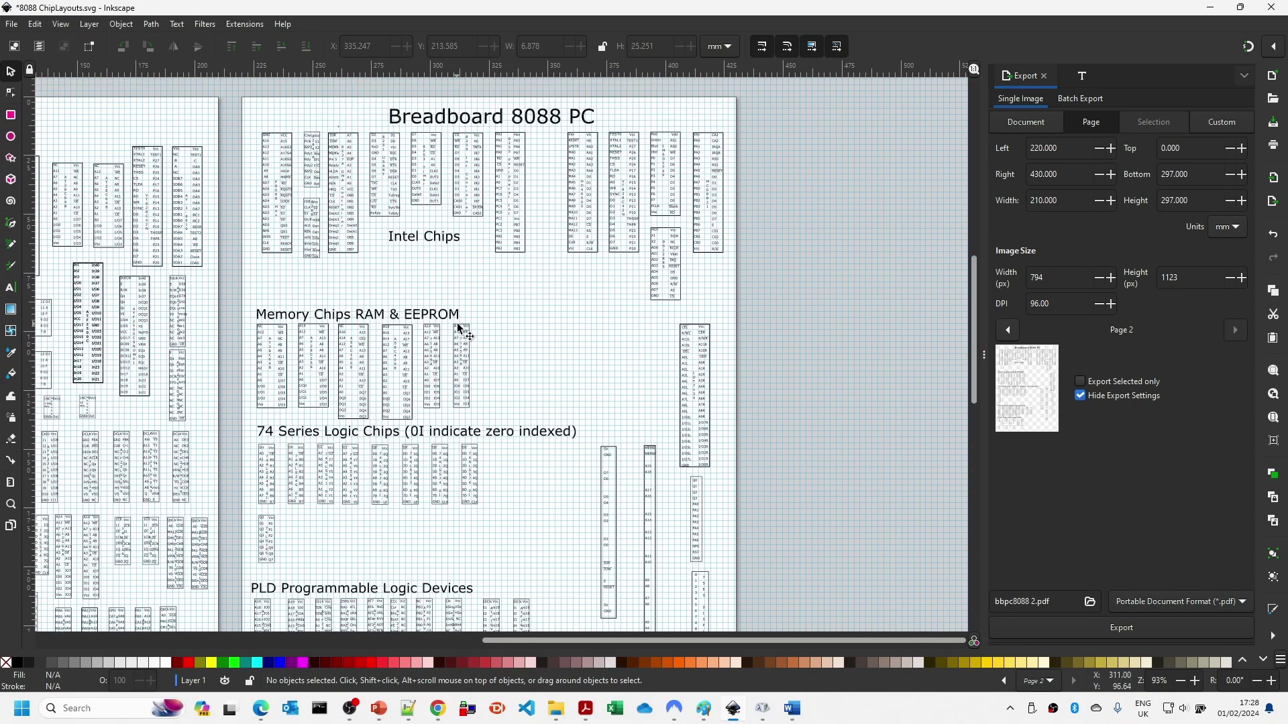